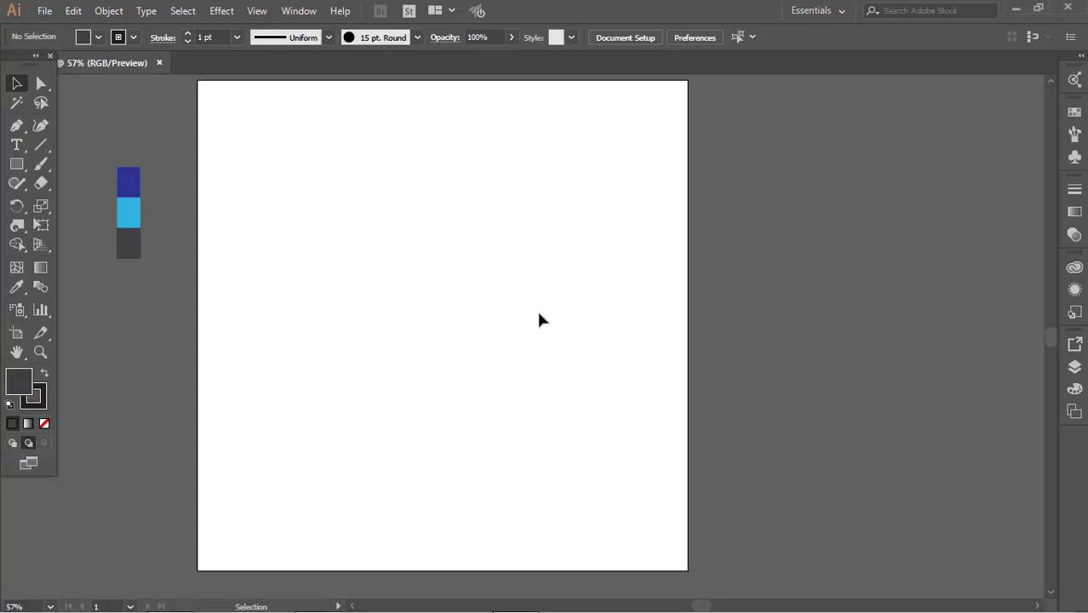
Draw an artboard-sized rectangle filled cyan with a 0.25 pt stroke
{"action": "mouse_move", "coordinate": [197, 80]}
{"action": "left_mouse_down"}
{"action": "mouse_move", "coordinate": [661, 567]}
{"action": "mouse_move", "coordinate": [687, 569]}
{"action": "left_mouse_up"}
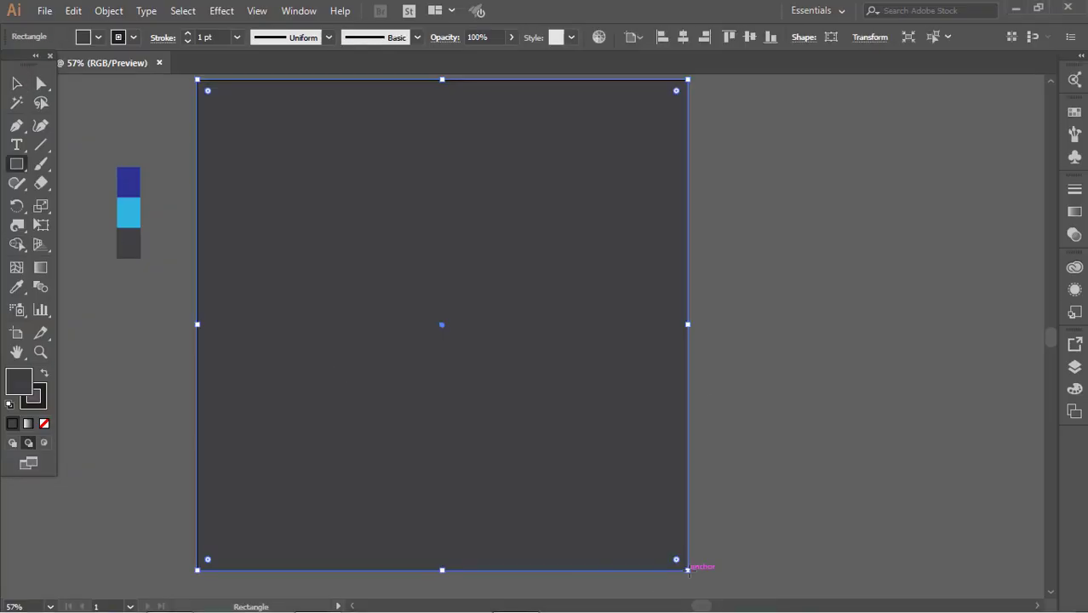
{"action": "left_click", "coordinate": [97, 36]}
{"action": "left_click", "coordinate": [92, 73]}
{"action": "key", "text": "Escape"}
{"action": "key", "text": "v"}
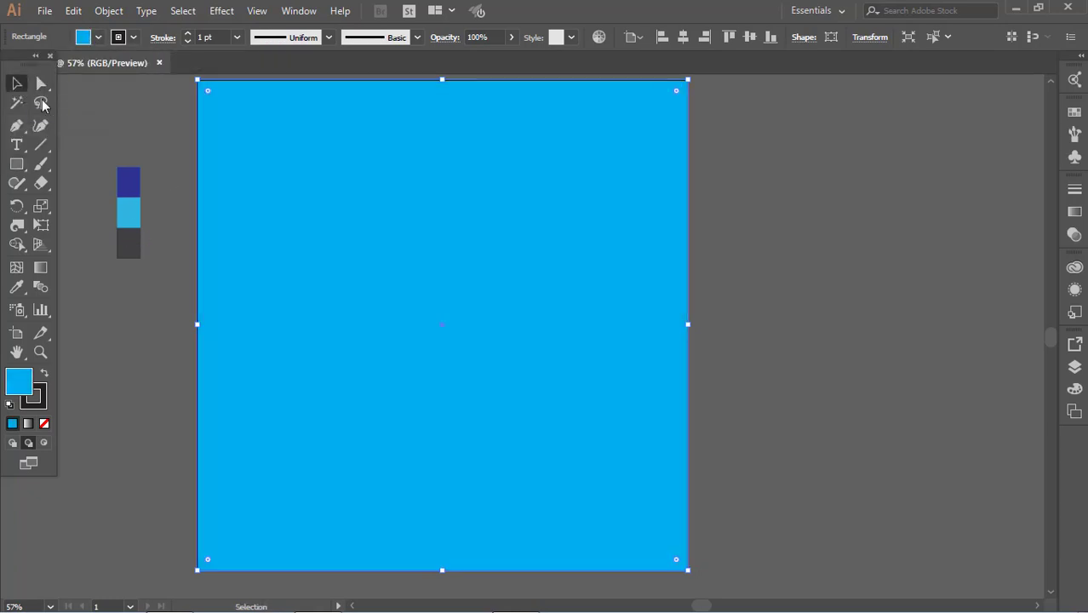
{"action": "left_click", "coordinate": [237, 37]}
{"action": "left_click", "coordinate": [256, 54]}
{"action": "key", "text": "ctrl+shift+a"}
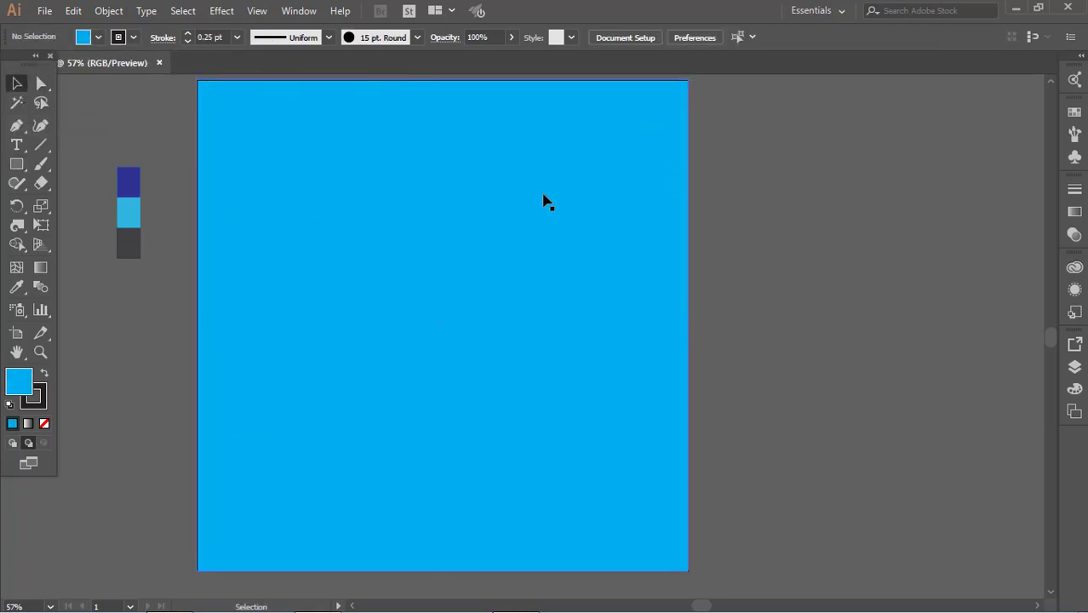
Draw a triangle over the upper-right half of the artboard and fill it dark grey
{"action": "left_click", "coordinate": [198, 93]}
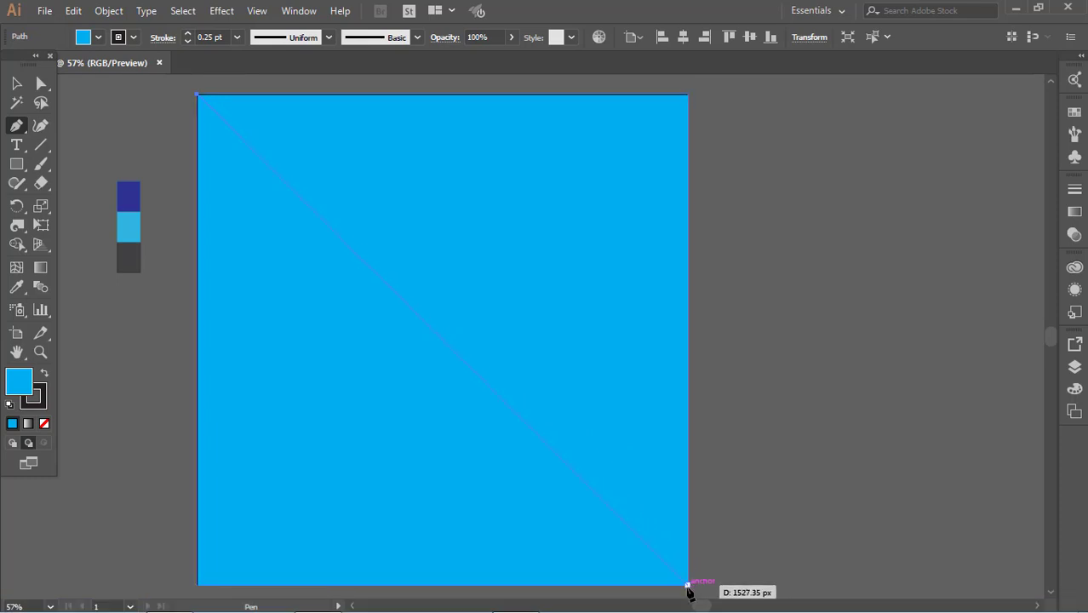
{"action": "left_click", "coordinate": [687, 584]}
{"action": "left_click", "coordinate": [687, 94]}
{"action": "left_click", "coordinate": [198, 93]}
{"action": "key", "text": "v"}
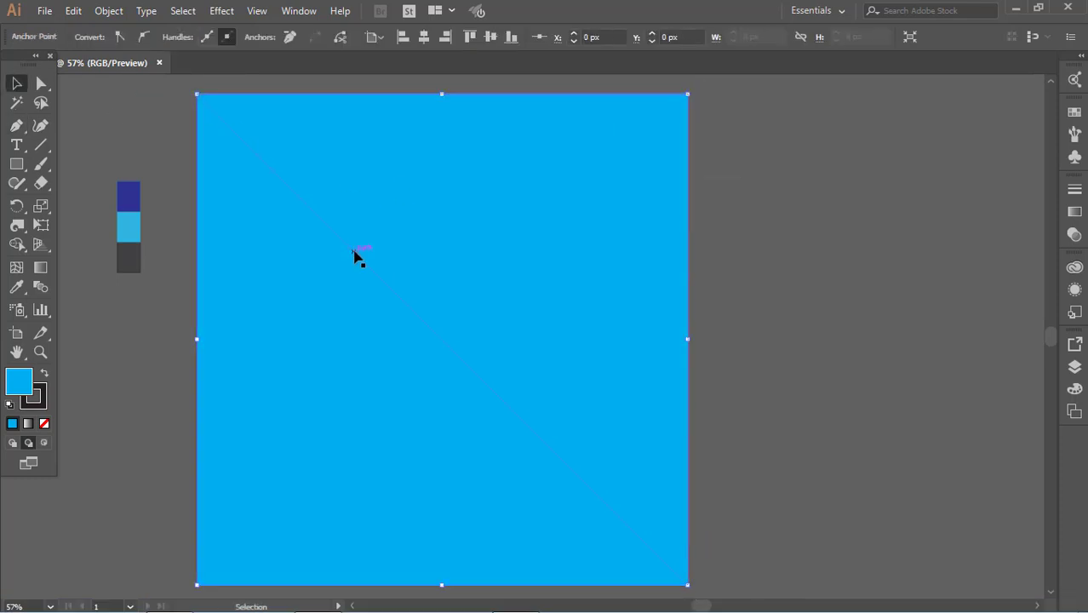
{"action": "left_click", "coordinate": [355, 253]}
{"action": "left_click", "coordinate": [16, 287]}
{"action": "left_click", "coordinate": [128, 257]}
Send the cyan rectangle behind the dark grey triangle
{"action": "key", "text": "v"}
{"action": "key", "text": "ctrl+shift+a"}
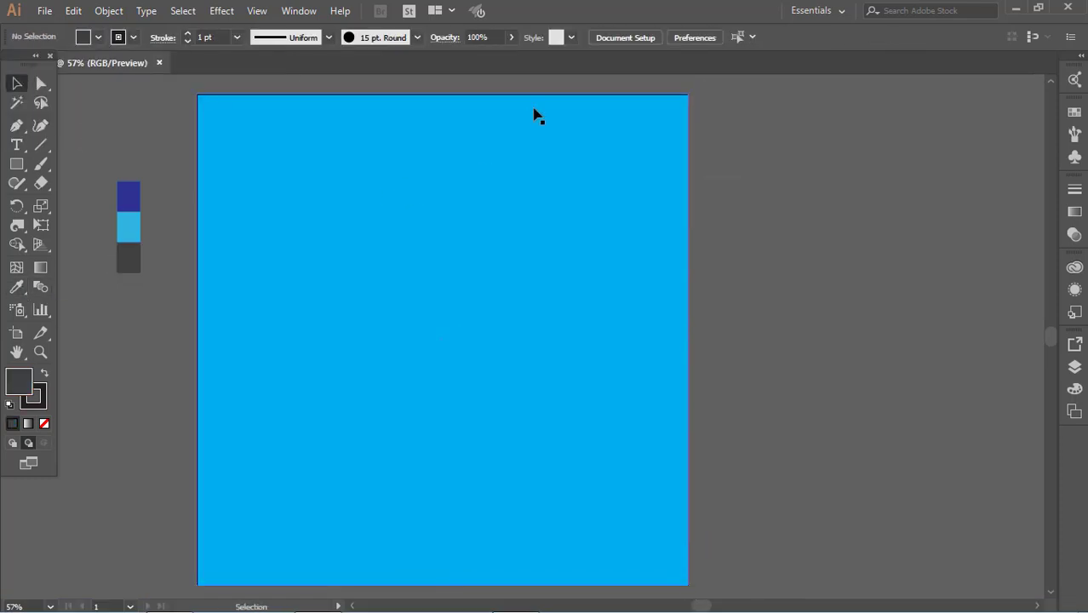
{"action": "mouse_move", "coordinate": [515, 284]}
{"action": "left_mouse_down"}
{"action": "mouse_move", "coordinate": [569, 339]}
{"action": "mouse_move", "coordinate": [516, 285]}
{"action": "left_mouse_up"}
{"action": "right_click", "coordinate": [522, 245]}
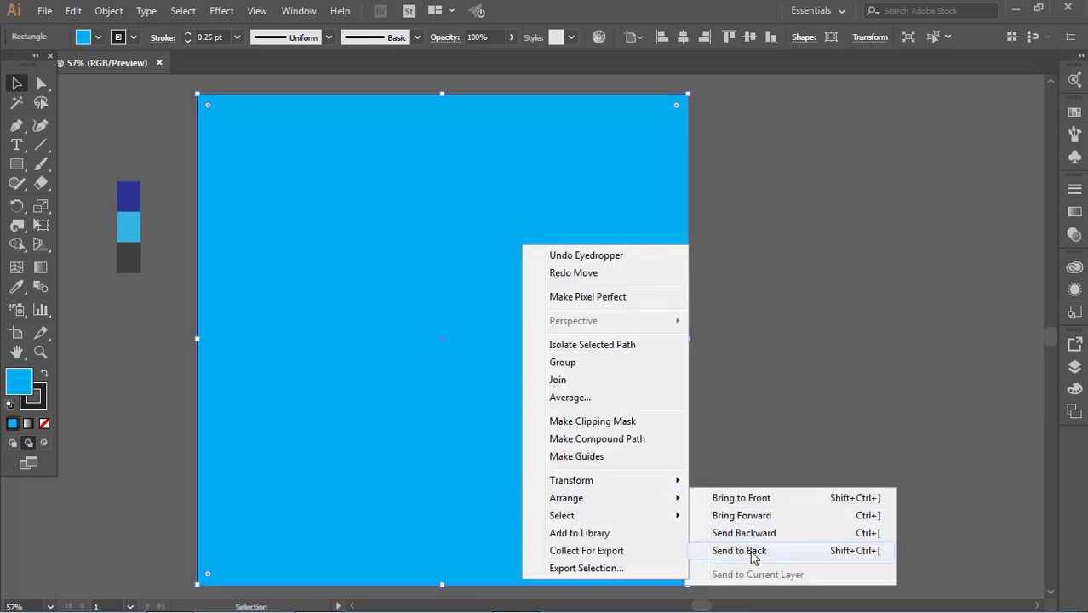
{"action": "left_click", "coordinate": [754, 550]}
{"action": "left_click", "coordinate": [784, 290]}
{"action": "left_click", "coordinate": [611, 298]}
{"action": "left_click", "coordinate": [780, 330]}
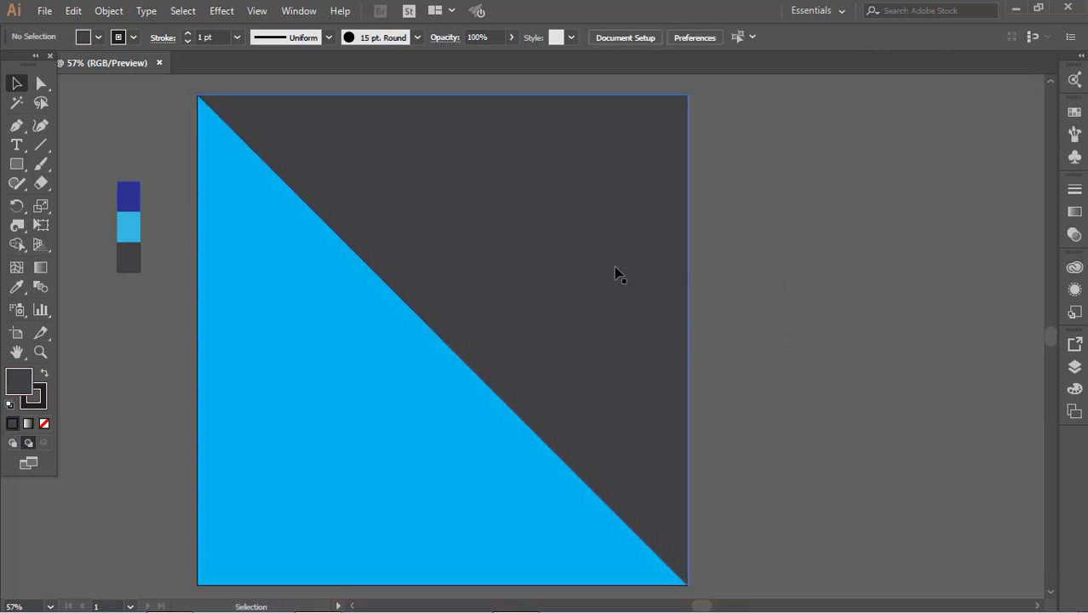
Draw a white rounded square over the artboard centre and bring it to the front
{"action": "mouse_move", "coordinate": [17, 163]}
{"action": "left_mouse_down"}
{"action": "mouse_move", "coordinate": [88, 165]}
{"action": "mouse_move", "coordinate": [86, 180]}
{"action": "left_mouse_up"}
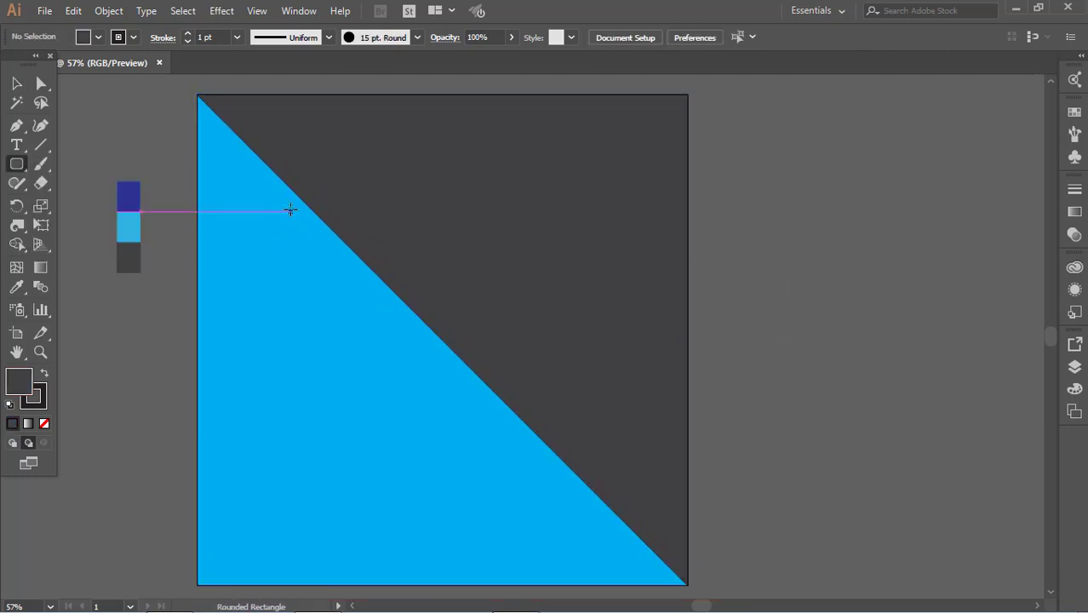
{"action": "left_click_drag", "start_coordinate": [290, 209], "coordinate": [596, 449]}
{"action": "left_click", "coordinate": [96, 37]}
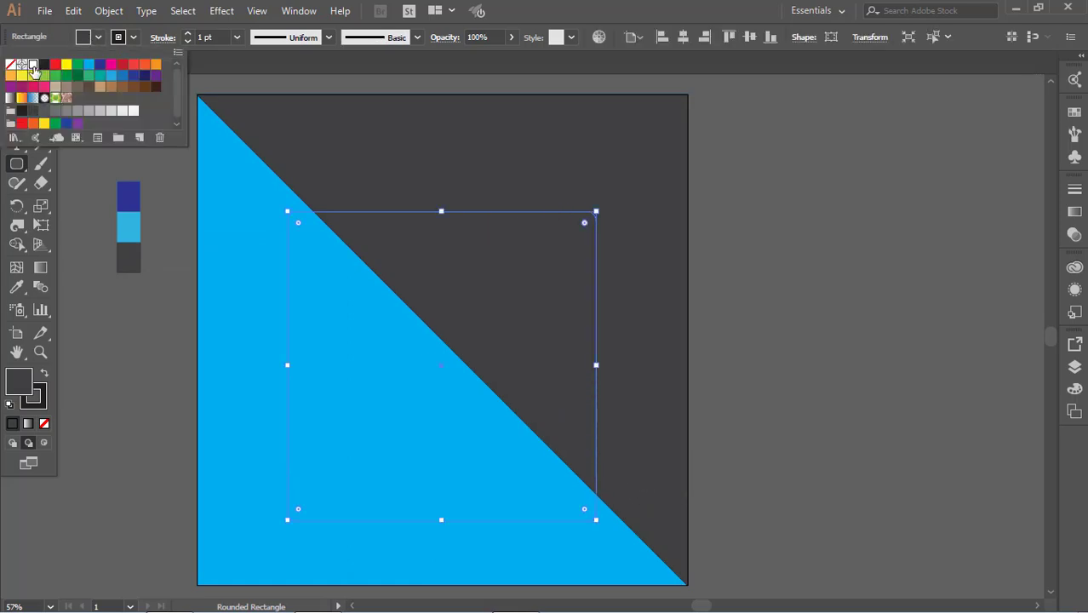
{"action": "left_click", "coordinate": [33, 70]}
{"action": "right_click", "coordinate": [329, 264]}
{"action": "left_click", "coordinate": [534, 516]}
Resize and centre the white square, then rotate it 45° into a diamond
{"action": "left_click", "coordinate": [16, 83]}
{"action": "left_click", "coordinate": [182, 194]}
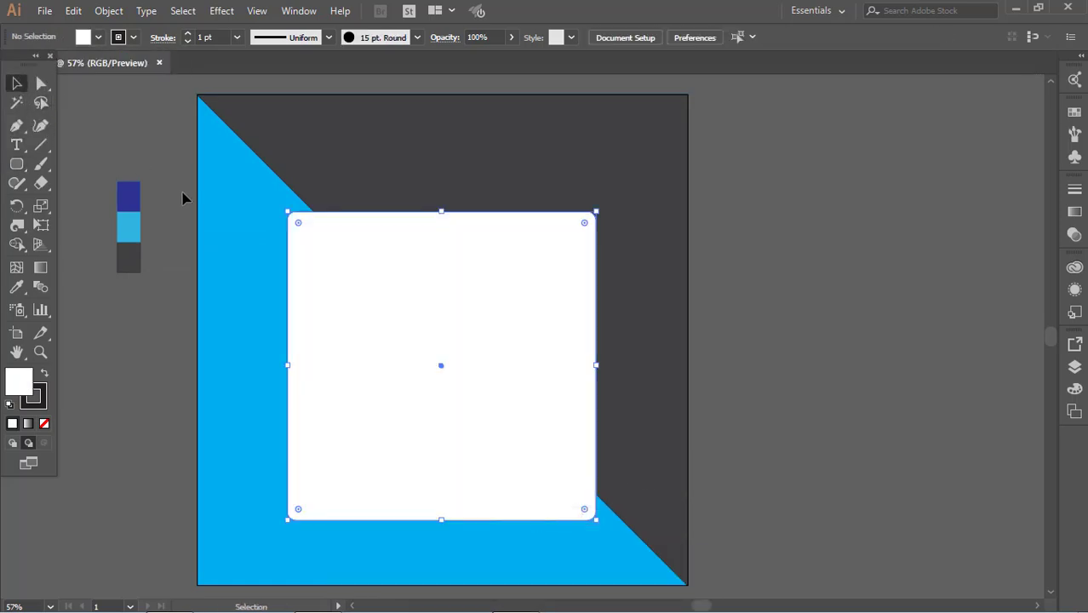
{"action": "left_click_drag", "start_coordinate": [510, 394], "coordinate": [510, 370]}
{"action": "left_click_drag", "start_coordinate": [587, 191], "coordinate": [573, 208]}
{"action": "left_click_drag", "start_coordinate": [530, 347], "coordinate": [541, 343]}
{"action": "left_click_drag", "start_coordinate": [582, 496], "coordinate": [655, 352]}
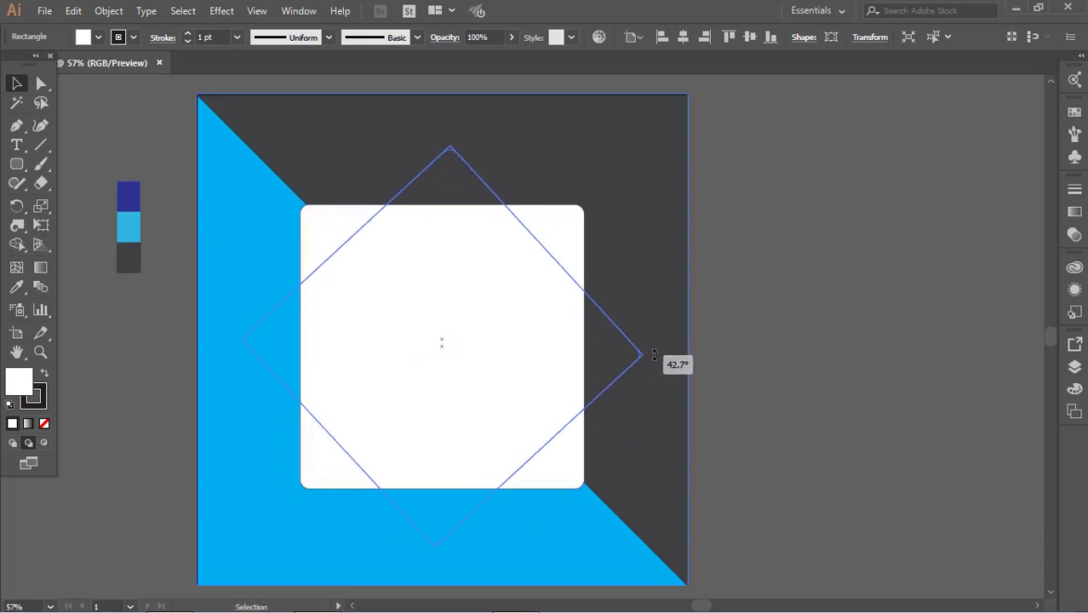
Duplicate the diamond to the right with no fill and a white 10 pt stroke
{"action": "left_click_drag", "start_coordinate": [523, 381], "coordinate": [751, 380]}
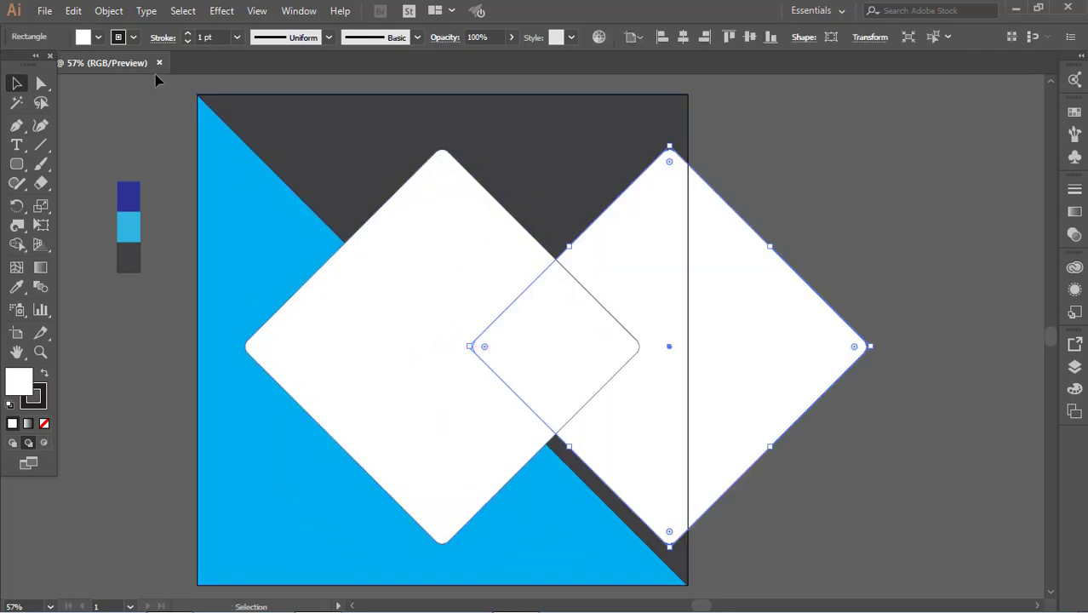
{"action": "left_click", "coordinate": [98, 37]}
{"action": "left_click", "coordinate": [13, 68]}
{"action": "left_click", "coordinate": [237, 37]}
{"action": "left_click", "coordinate": [256, 176]}
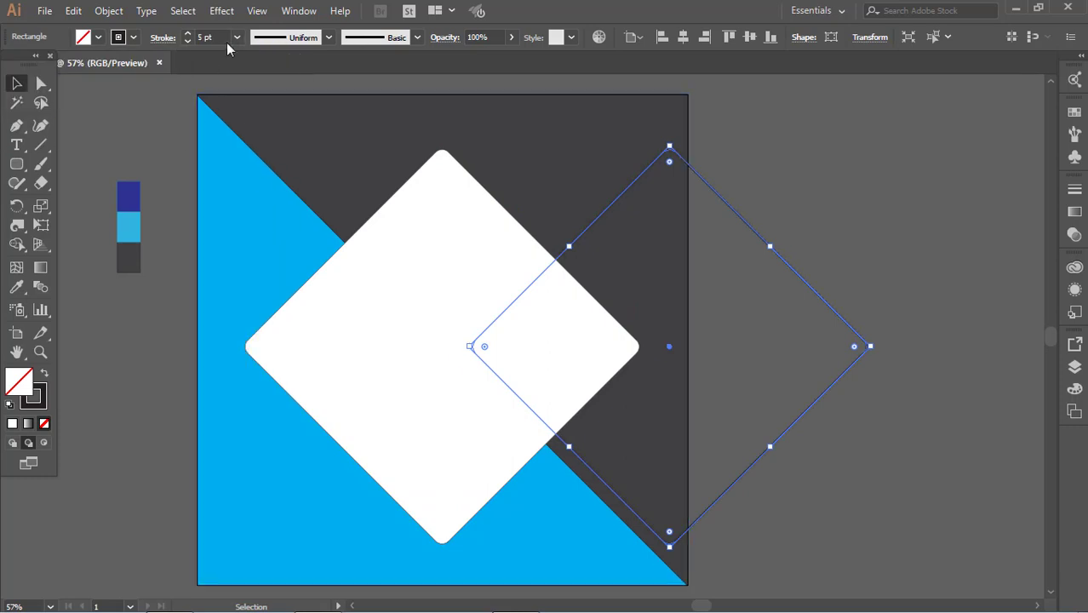
{"action": "left_click", "coordinate": [133, 37]}
{"action": "left_click", "coordinate": [31, 75]}
{"action": "left_click", "coordinate": [237, 37]}
{"action": "left_click", "coordinate": [259, 265]}
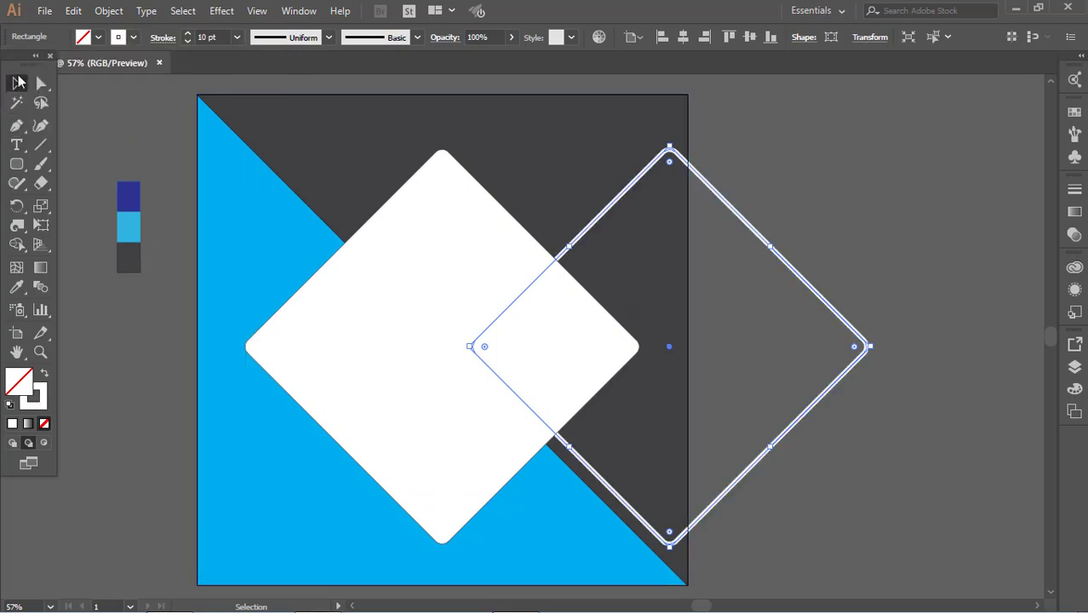
Enlarge the outline diamond around the white one and thin its stroke to 2 pt
{"action": "left_click", "coordinate": [877, 358]}
{"action": "left_click_drag", "start_coordinate": [868, 349], "coordinate": [643, 353]}
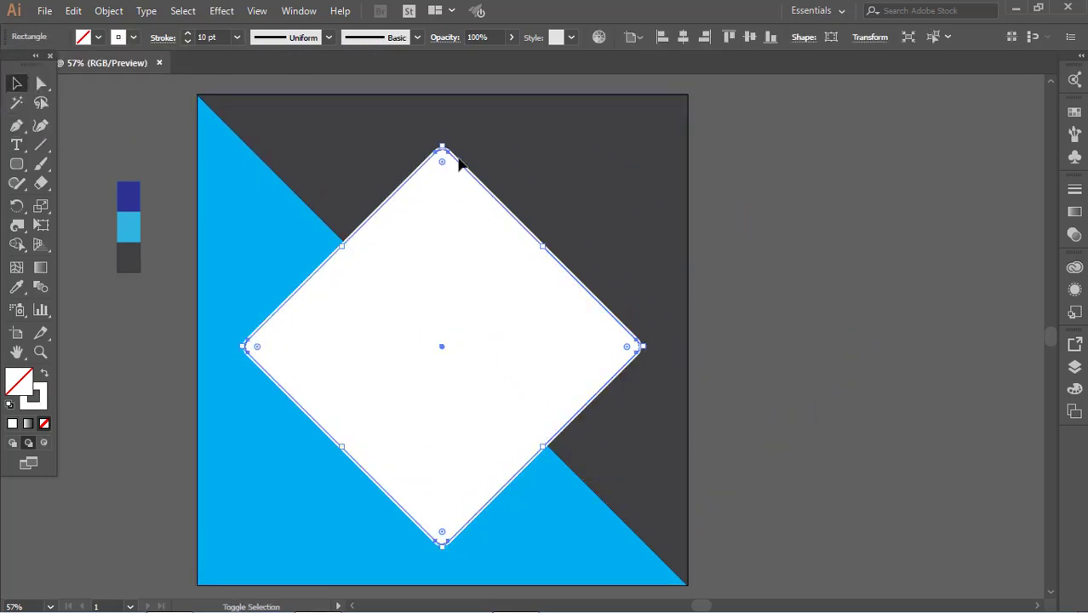
{"action": "left_click_drag", "start_coordinate": [461, 158], "coordinate": [462, 137]}
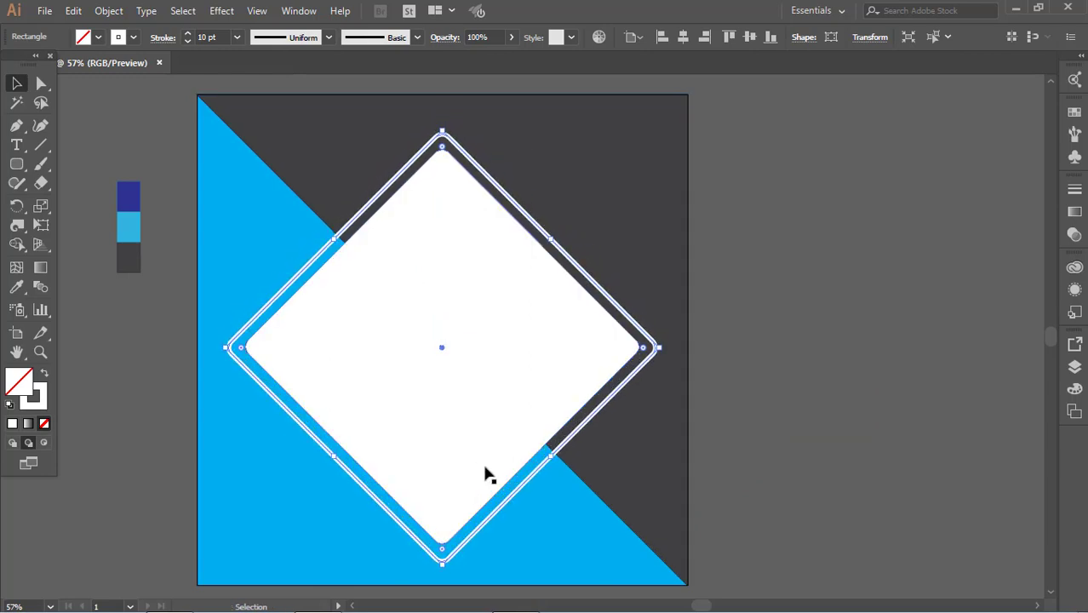
{"action": "left_click", "coordinate": [237, 36]}
{"action": "left_click", "coordinate": [256, 124]}
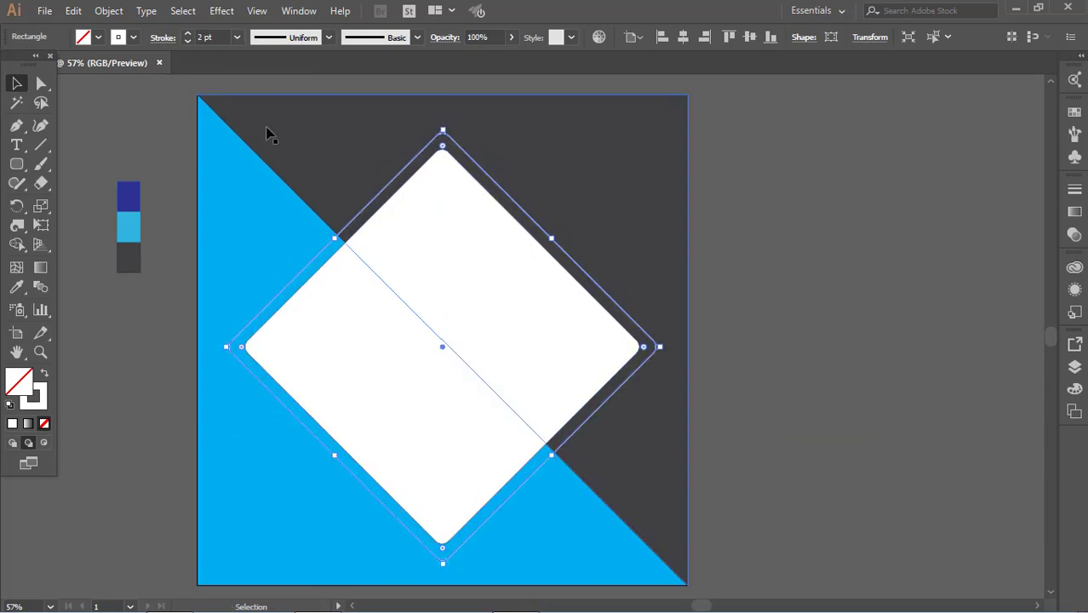
{"action": "left_click", "coordinate": [681, 359]}
{"action": "left_click", "coordinate": [316, 259]}
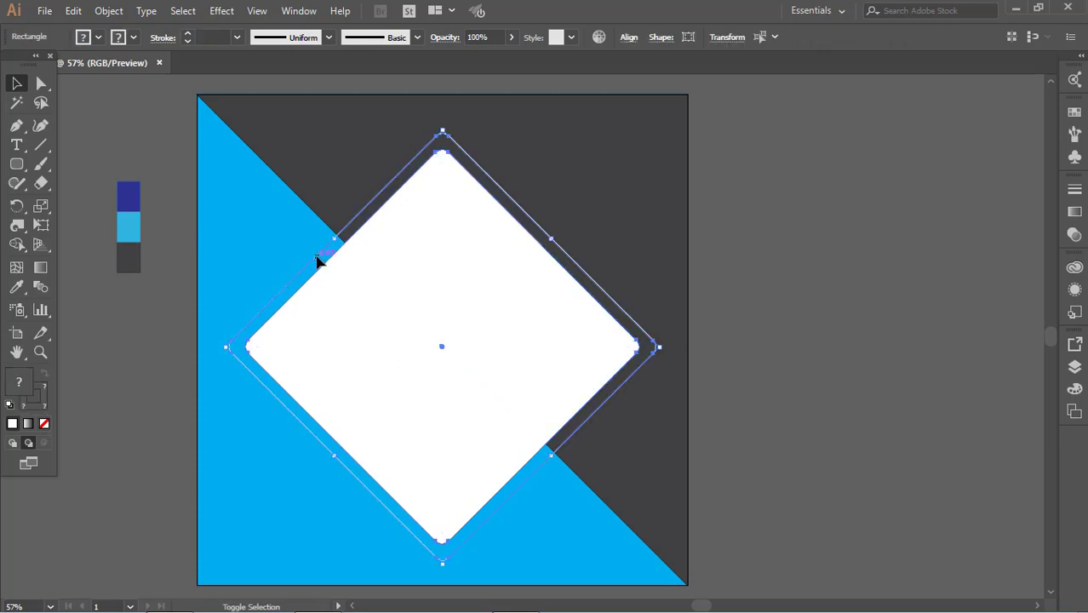
{"action": "mouse_move", "coordinate": [656, 346]}
{"action": "left_mouse_down"}
{"action": "mouse_move", "coordinate": [625, 349]}
{"action": "mouse_move", "coordinate": [639, 348]}
{"action": "left_mouse_up"}
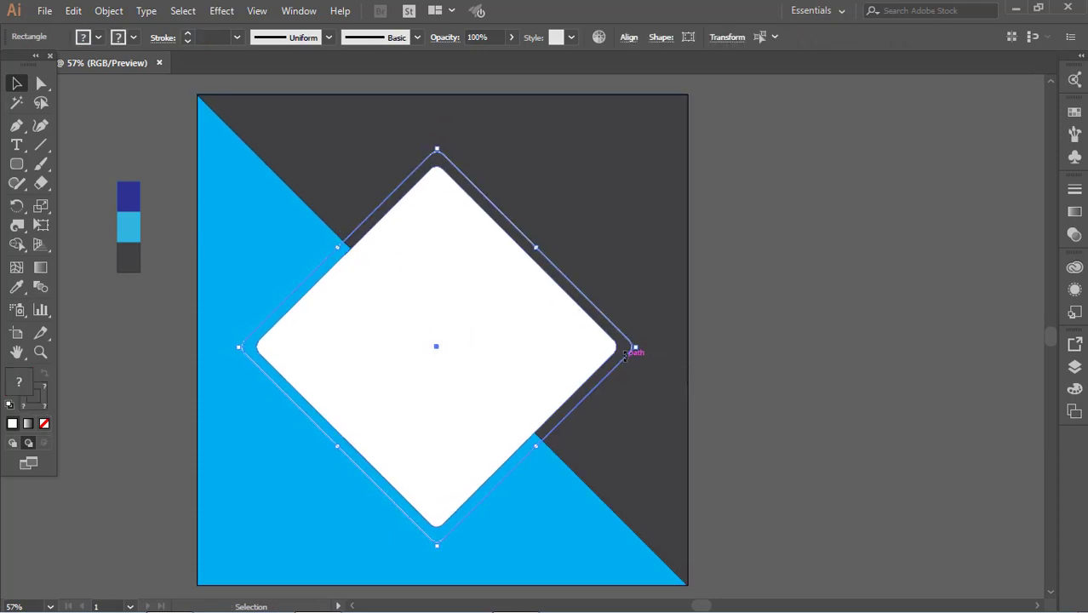
{"action": "left_click", "coordinate": [653, 368]}
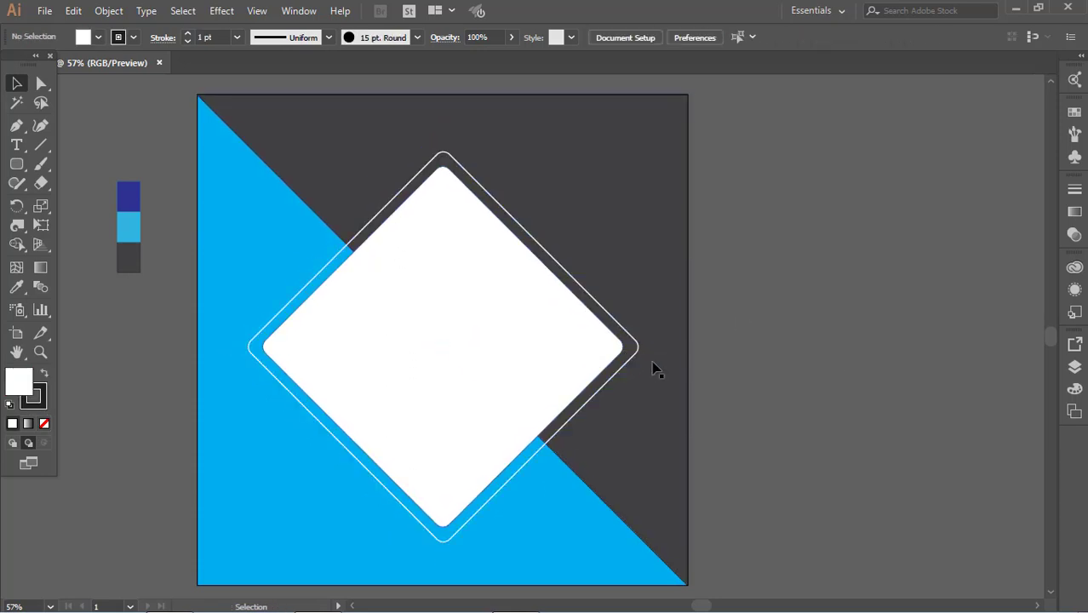
{"action": "left_click", "coordinate": [536, 362]}
Twirl the diagonal edge near the bottom-right and nudge both diamonds left and up
{"action": "left_click", "coordinate": [766, 438]}
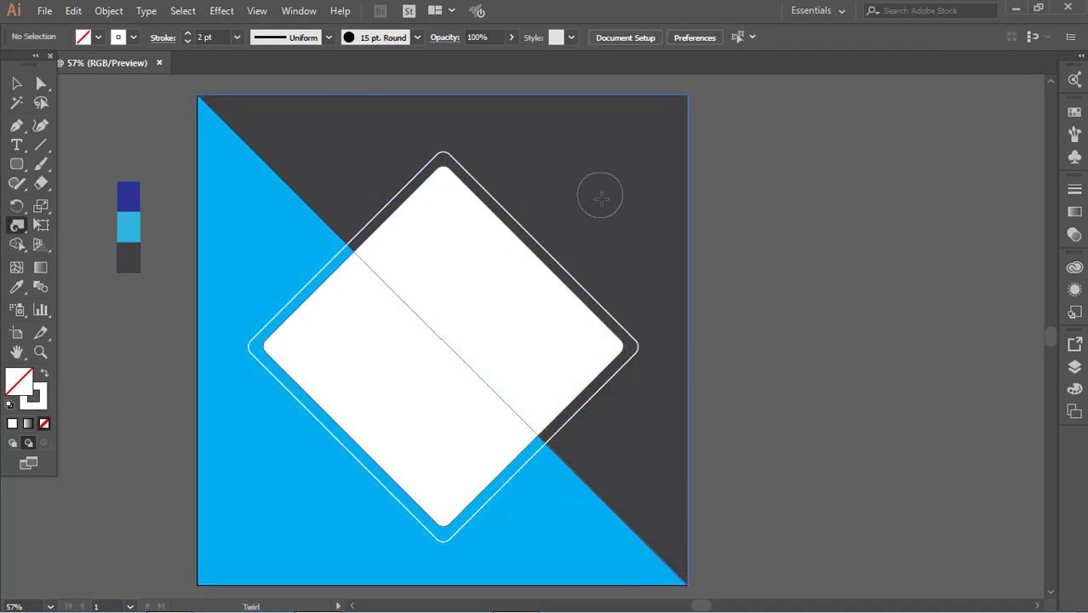
{"action": "left_click", "coordinate": [653, 551]}
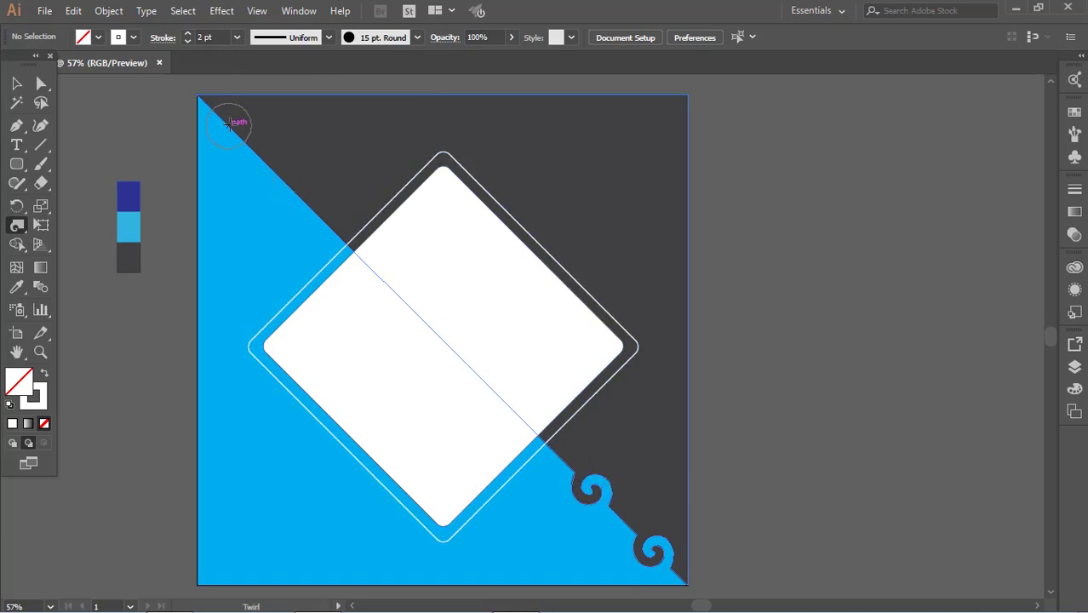
{"action": "key", "text": "v"}
{"action": "left_click", "coordinate": [403, 297]}
{"action": "left_click", "coordinate": [342, 251], "text": "shift"}
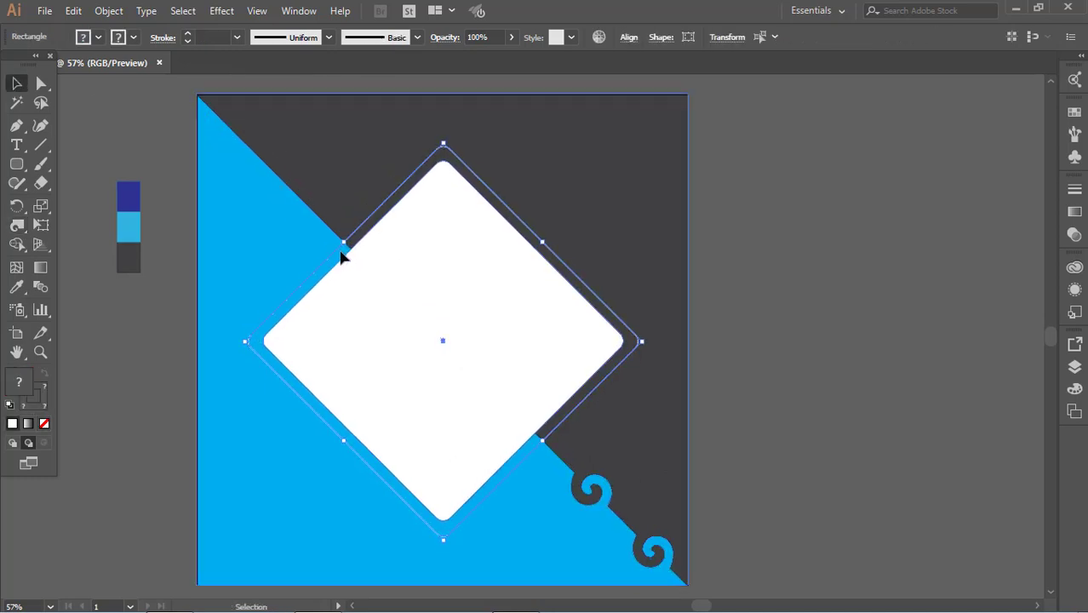
{"action": "key", "text": "Left"}
{"action": "key", "text": "Left"}
{"action": "key", "text": "Left"}
{"action": "key", "text": "Up"}
{"action": "key", "text": "Up"}
{"action": "key", "text": "Up"}
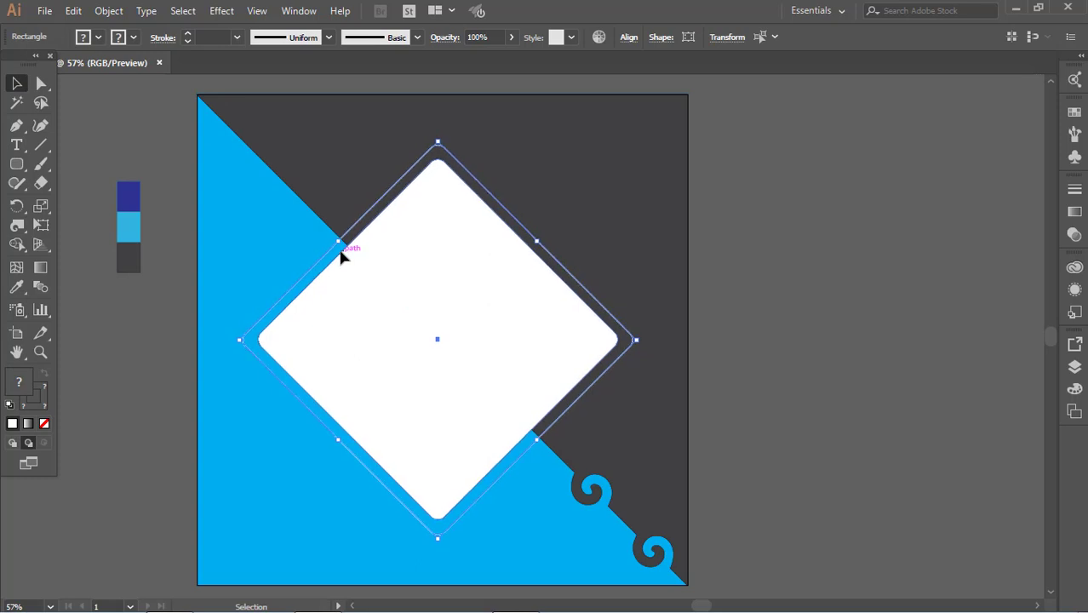
{"action": "key", "text": "Left"}
{"action": "key", "text": "Left"}
{"action": "key", "text": "Left"}
{"action": "key", "text": "Up"}
{"action": "key", "text": "Up"}
{"action": "key", "text": "Up"}
Twirl the diagonal edge near the top-left corner
{"action": "key", "text": "ctrl+shift+a"}
{"action": "left_click", "coordinate": [16, 224]}
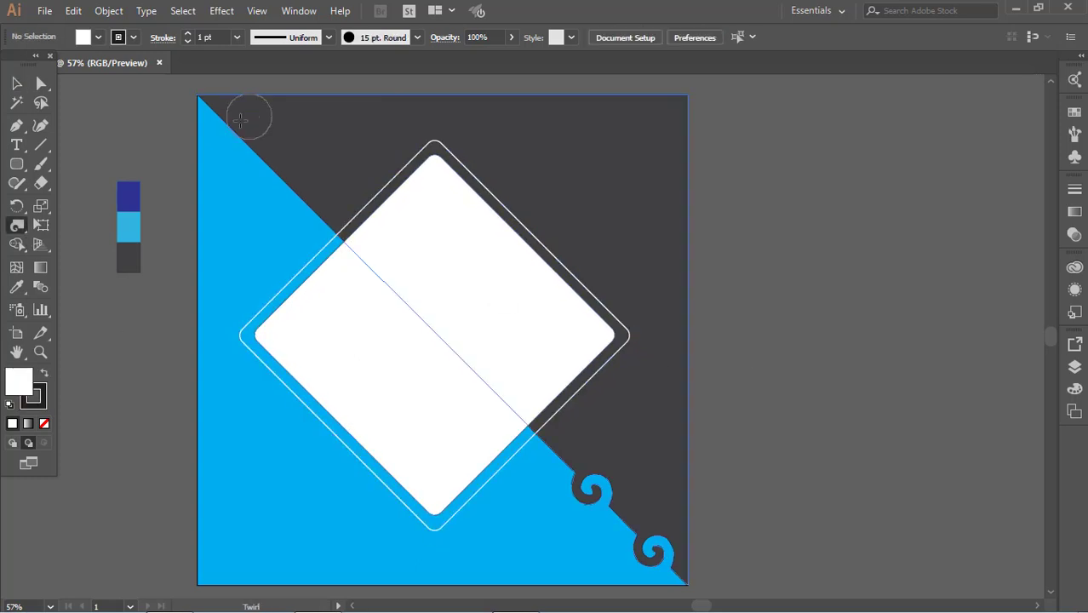
{"action": "left_click", "coordinate": [292, 188]}
Enlarge the SALE text, move it into the diamond and bring it forward
{"action": "key", "text": "v"}
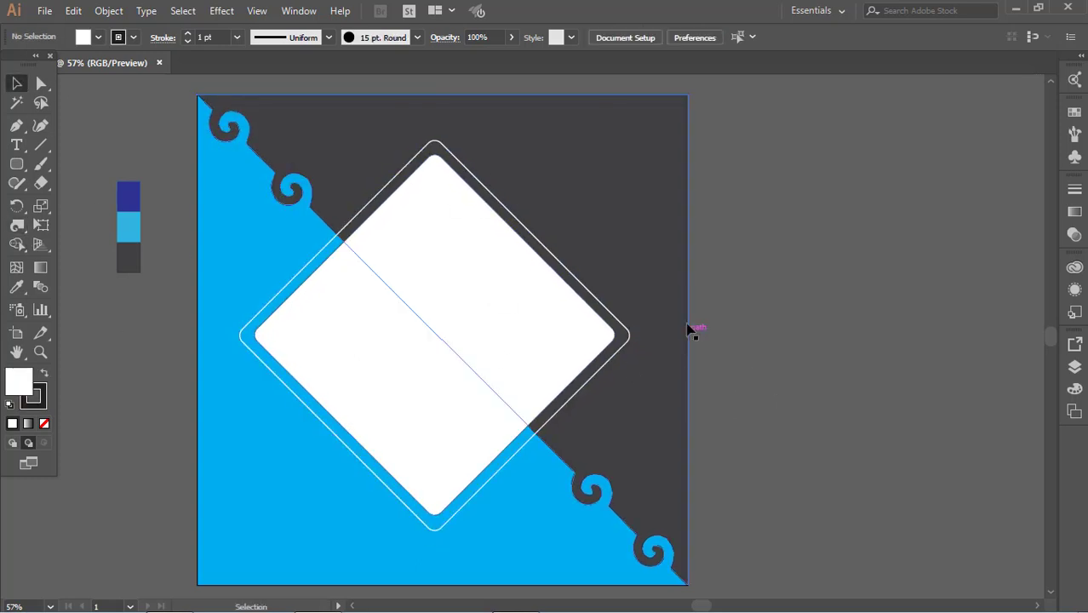
{"action": "key", "text": "t"}
{"action": "left_click", "coordinate": [782, 307]}
{"action": "type", "text": "SALE"}
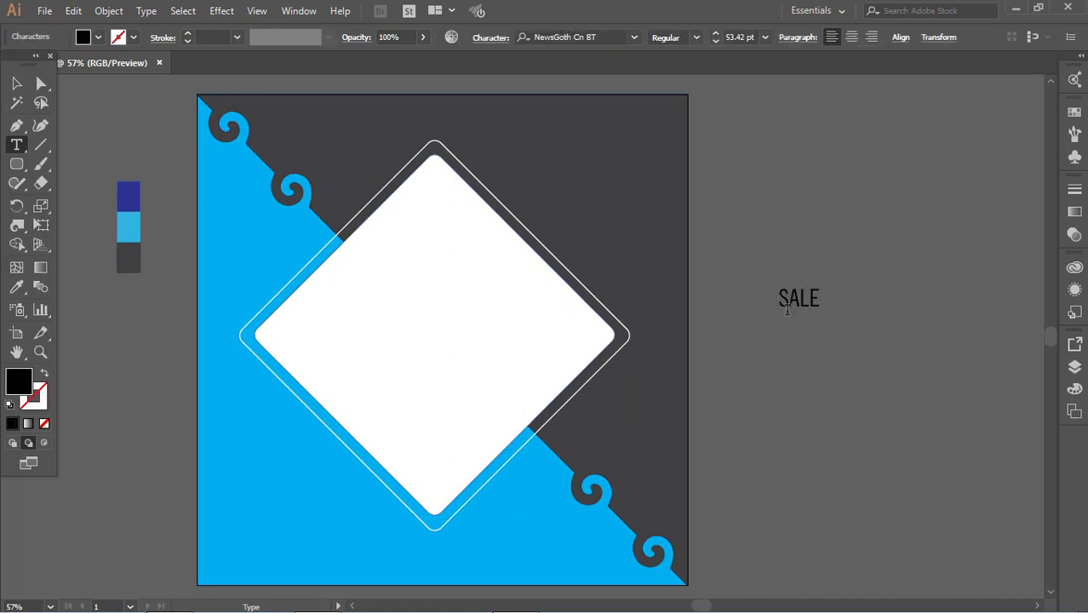
{"action": "left_click_drag", "start_coordinate": [839, 328], "coordinate": [970, 417]}
{"action": "key", "text": "ctrl+shift+a"}
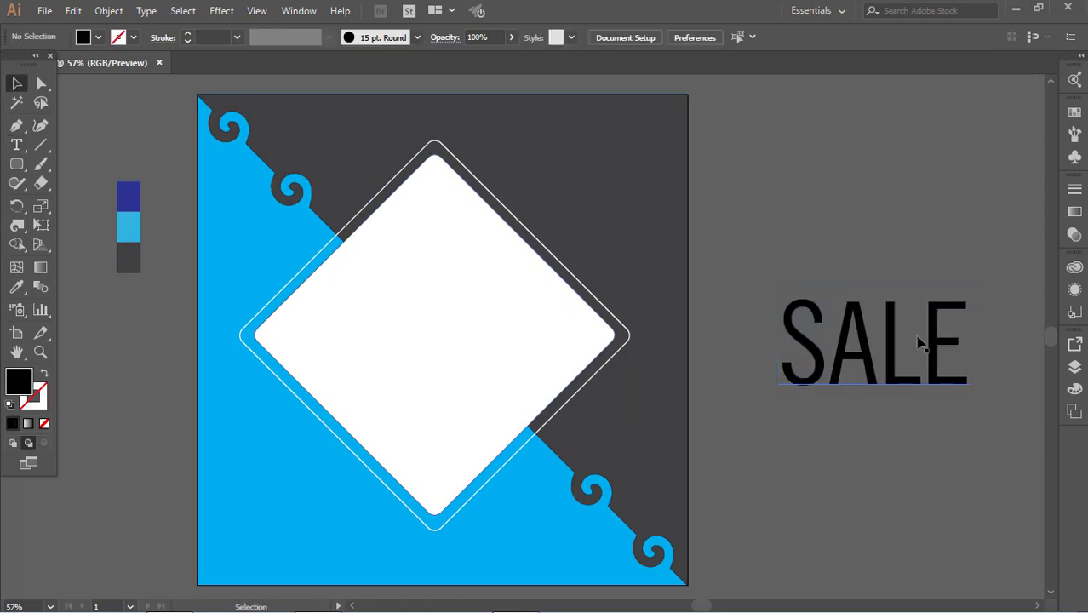
{"action": "left_click_drag", "start_coordinate": [923, 349], "coordinate": [453, 334]}
{"action": "right_click", "coordinate": [466, 342]}
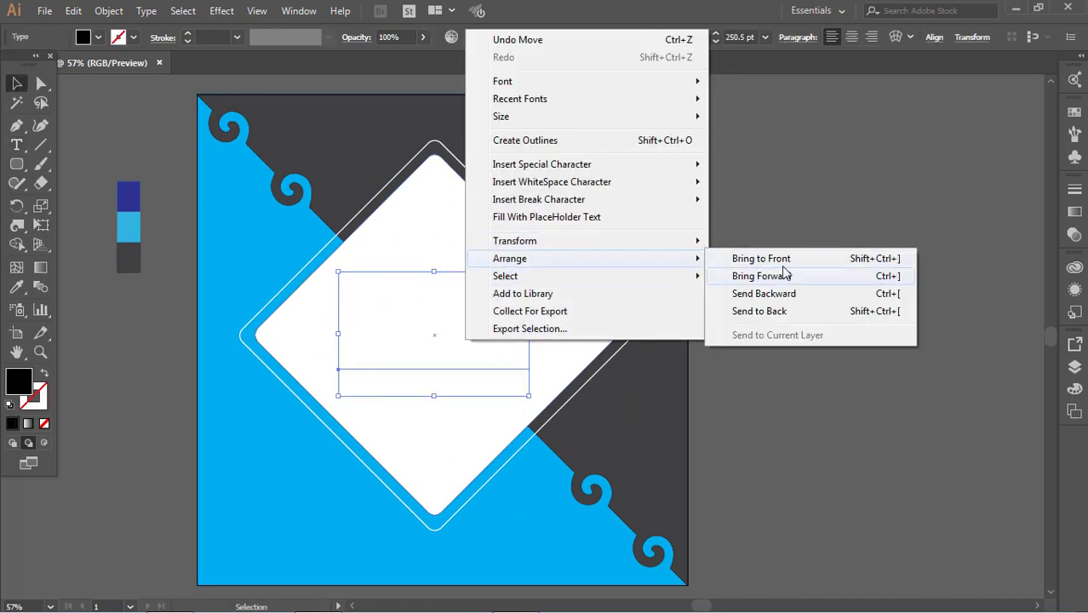
{"action": "left_click", "coordinate": [784, 275]}
{"action": "left_click_drag", "start_coordinate": [338, 267], "coordinate": [316, 255]}
{"action": "left_click_drag", "start_coordinate": [530, 396], "coordinate": [556, 415]}
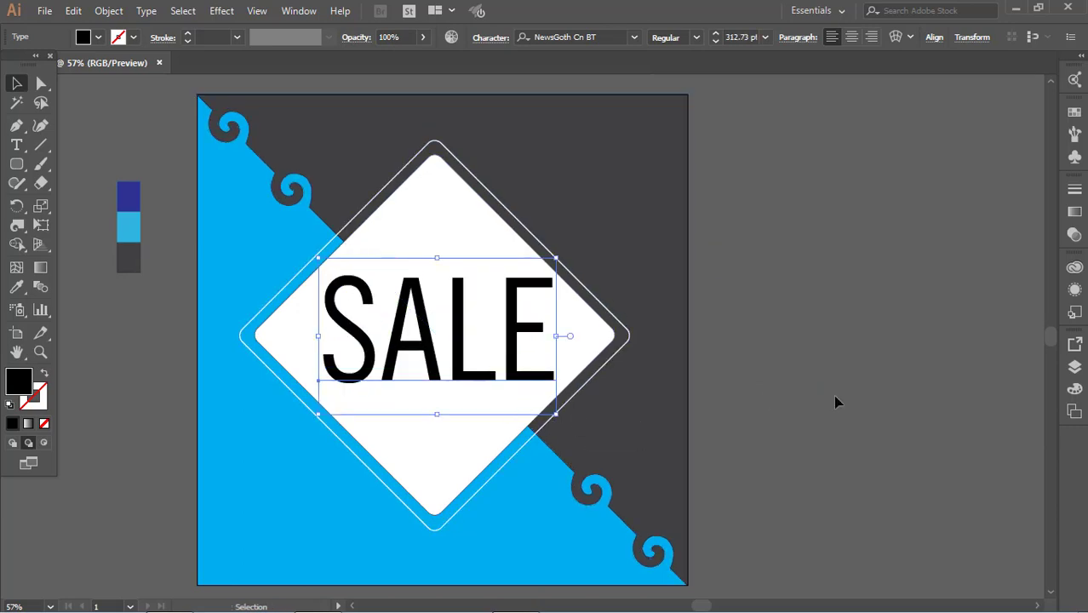
Add END OF OFFER above SALE, in front of the diamond
{"action": "key", "text": "ctrl+shift+a"}
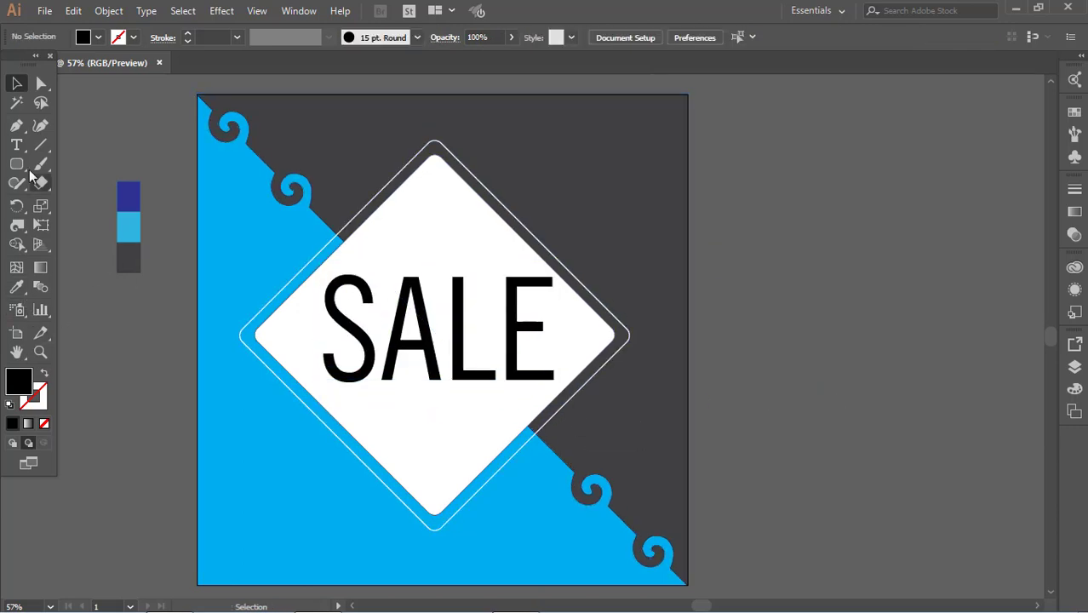
{"action": "left_click", "coordinate": [16, 145]}
{"action": "left_click", "coordinate": [832, 339]}
{"action": "type", "text": "END OF OFFER"}
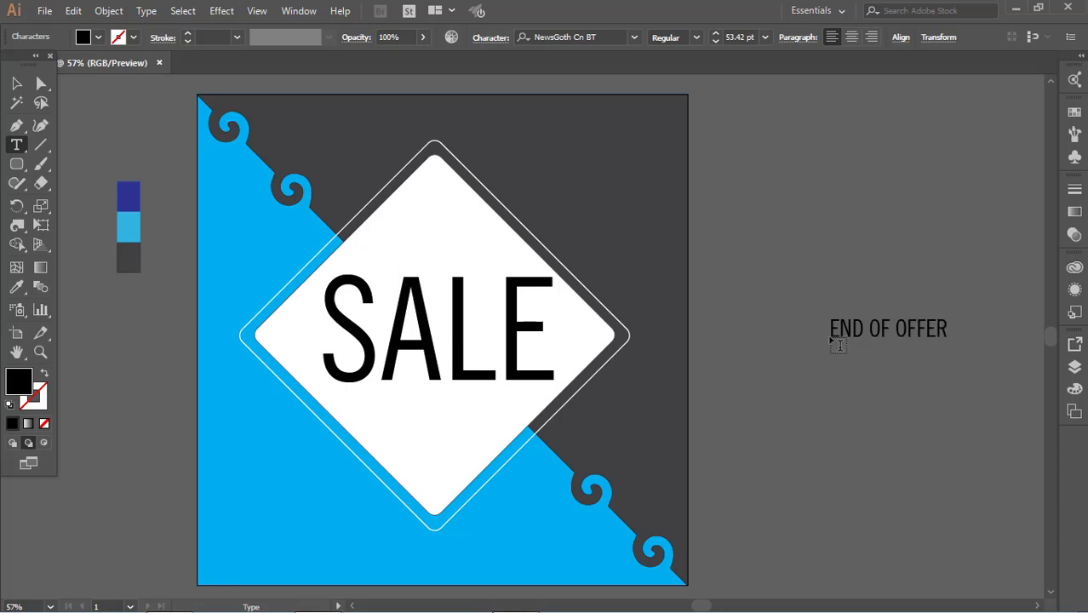
{"action": "left_click", "coordinate": [18, 83]}
{"action": "mouse_move", "coordinate": [928, 338]}
{"action": "left_mouse_down"}
{"action": "mouse_move", "coordinate": [434, 264]}
{"action": "mouse_move", "coordinate": [478, 262]}
{"action": "left_mouse_up"}
{"action": "right_click", "coordinate": [475, 258]}
{"action": "left_click", "coordinate": [766, 484]}
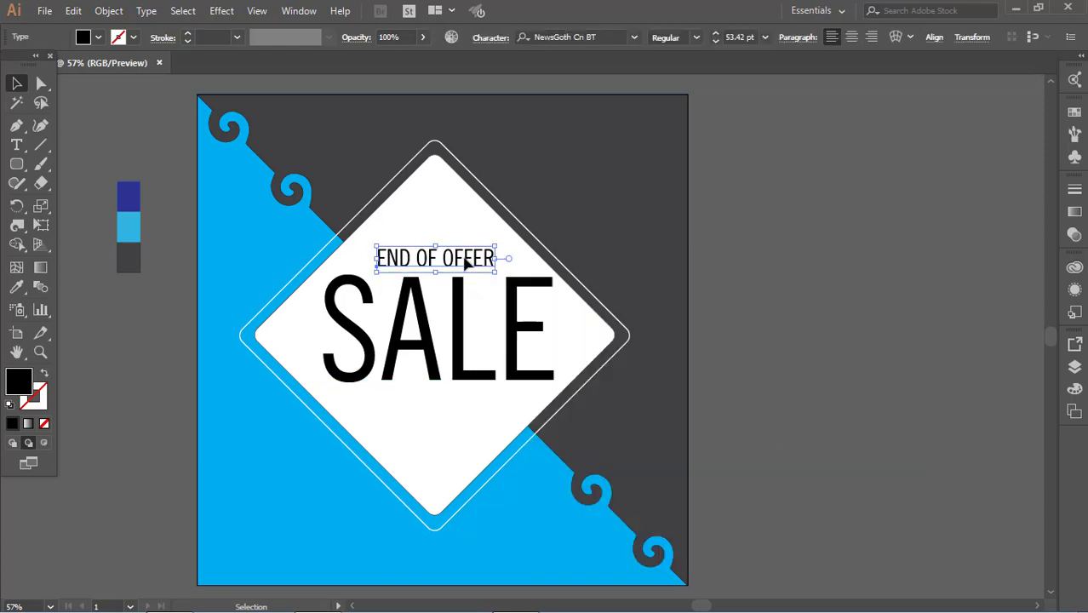
Add LIMETED TIME ONLY below SALE in front of the diamond and centre both lines
{"action": "left_click", "coordinate": [868, 377]}
{"action": "key", "text": "t"}
{"action": "left_click", "coordinate": [736, 310]}
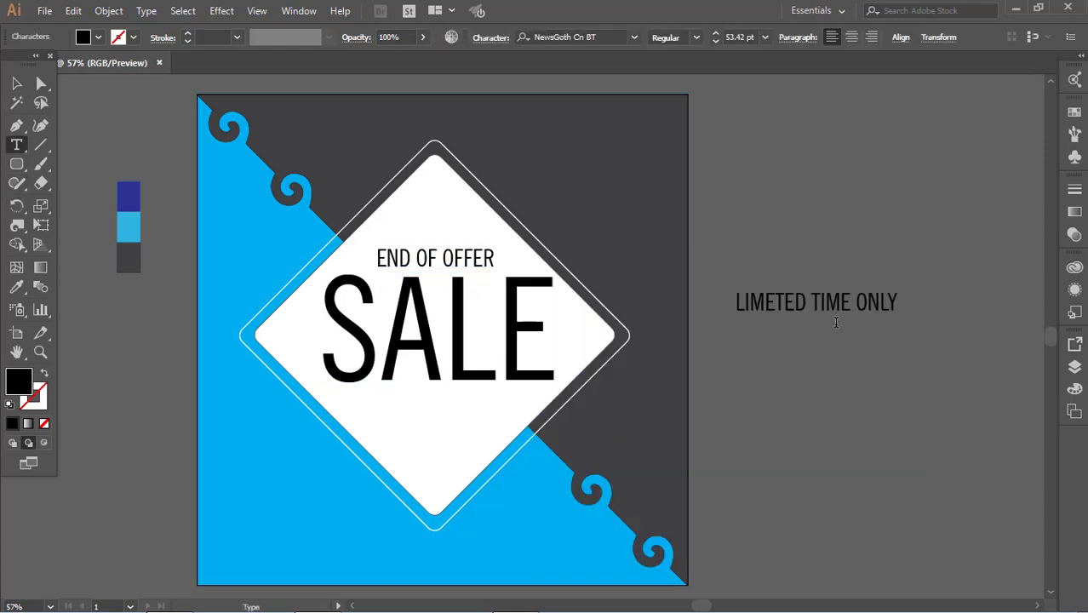
{"action": "left_click_drag", "start_coordinate": [893, 303], "coordinate": [511, 396]}
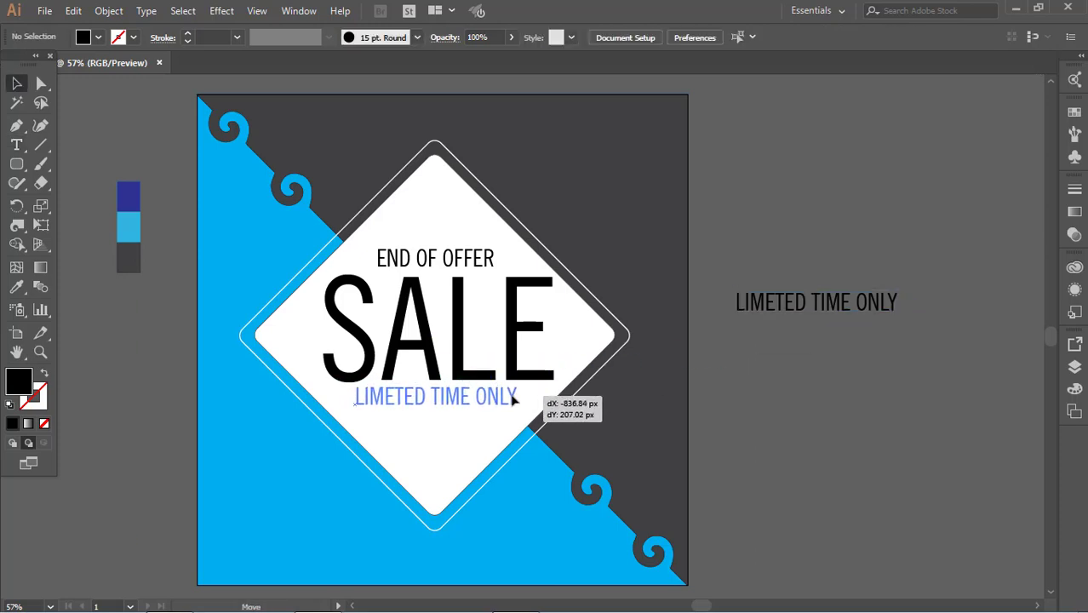
{"action": "right_click", "coordinate": [500, 400]}
{"action": "left_click", "coordinate": [843, 332]}
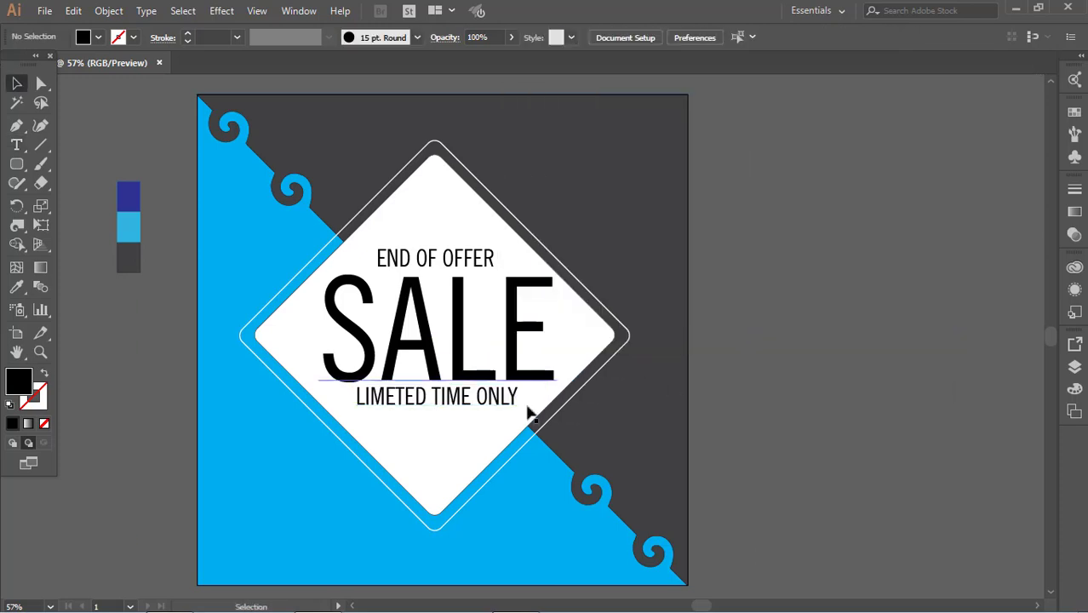
{"action": "left_click_drag", "start_coordinate": [500, 405], "coordinate": [507, 411]}
{"action": "left_click_drag", "start_coordinate": [477, 257], "coordinate": [481, 257]}
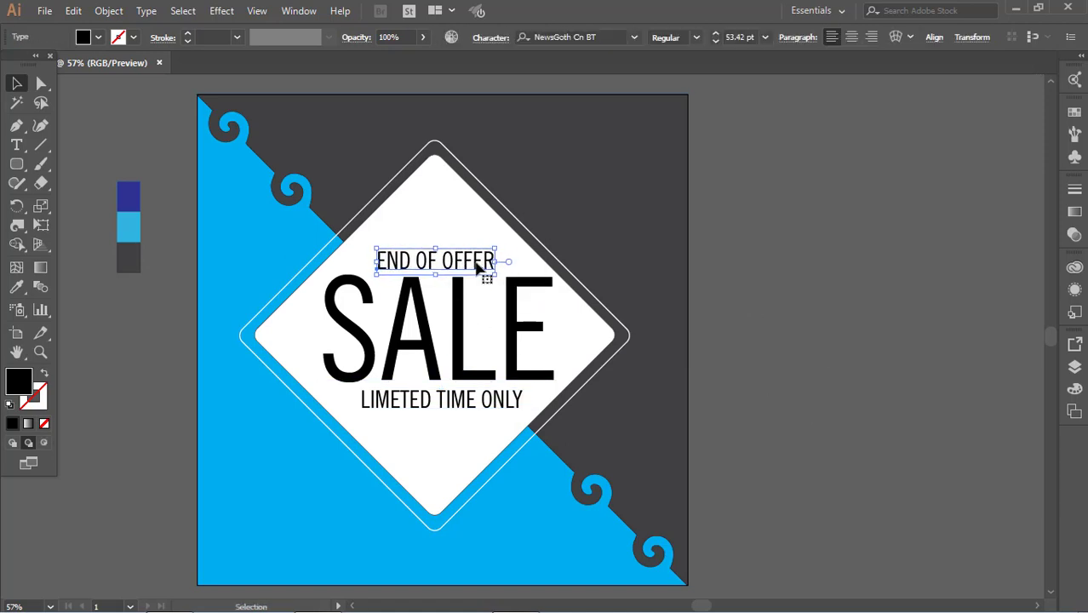
{"action": "left_click", "coordinate": [476, 294]}
{"action": "left_click", "coordinate": [823, 413]}
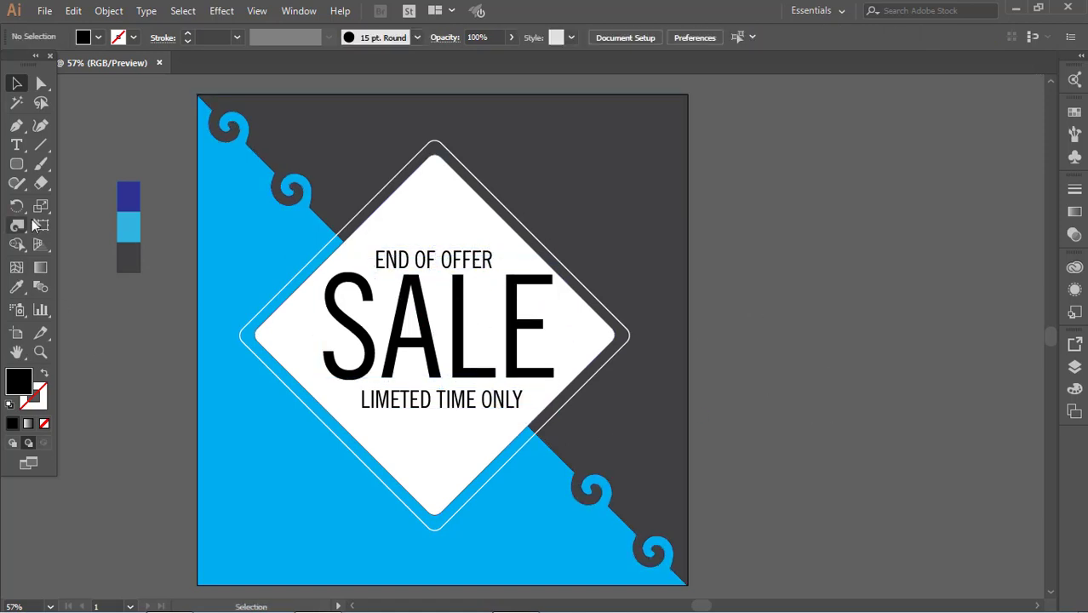
Draw a rounded-rectangle button below LIMETED TIME ONLY, bring it in front and fill it black
{"action": "left_click", "coordinate": [344, 357]}
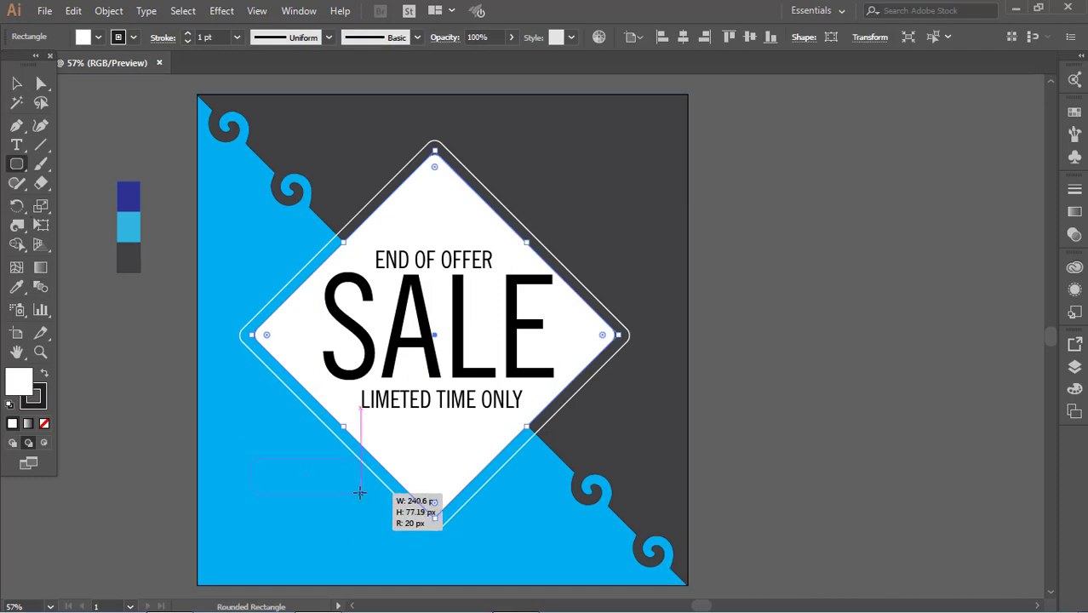
{"action": "mouse_move", "coordinate": [359, 492]}
{"action": "left_mouse_down"}
{"action": "mouse_move", "coordinate": [432, 437]}
{"action": "mouse_move", "coordinate": [482, 423]}
{"action": "left_mouse_up"}
{"action": "left_click", "coordinate": [16, 287]}
{"action": "left_click", "coordinate": [129, 255]}
{"action": "left_click", "coordinate": [16, 82]}
{"action": "right_click", "coordinate": [447, 440]}
{"action": "left_click", "coordinate": [647, 353]}
{"action": "left_click", "coordinate": [559, 456]}
{"action": "left_click", "coordinate": [451, 438]}
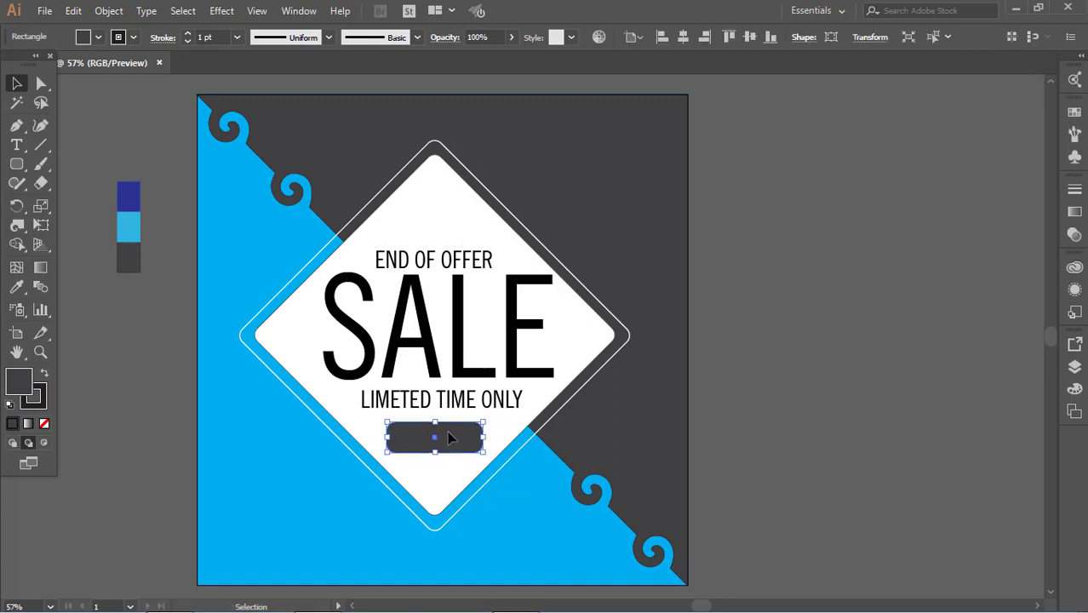
{"action": "left_click", "coordinate": [16, 287]}
{"action": "left_click", "coordinate": [470, 324]}
{"action": "left_click", "coordinate": [17, 83]}
Type SHOP NOW beside the artboard and scale it down to about 67 pt
{"action": "left_click", "coordinate": [86, 367]}
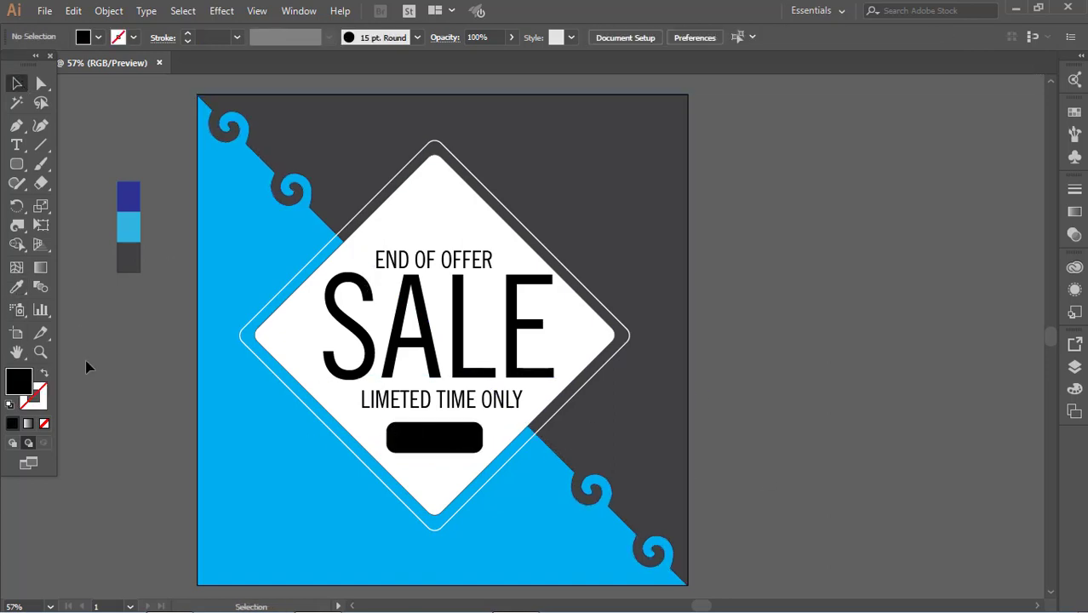
{"action": "key", "text": "t"}
{"action": "left_click", "coordinate": [781, 292]}
{"action": "type", "text": "SHOP"}
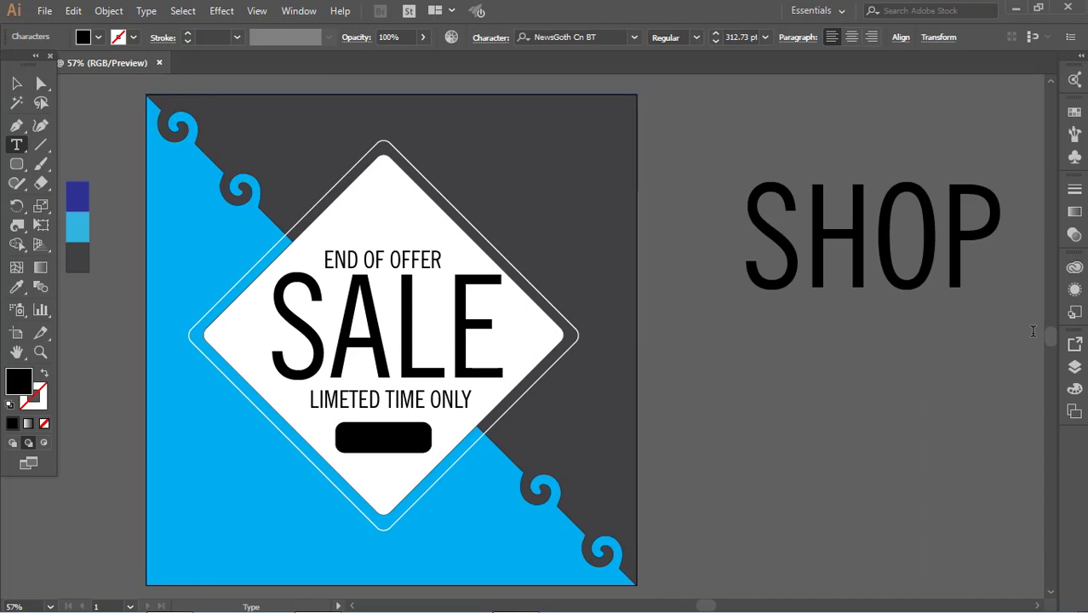
{"action": "type", "text": " NOW"}
{"action": "key", "text": "Escape"}
{"action": "left_click_drag", "start_coordinate": [716, 274], "coordinate": [752, 299]}
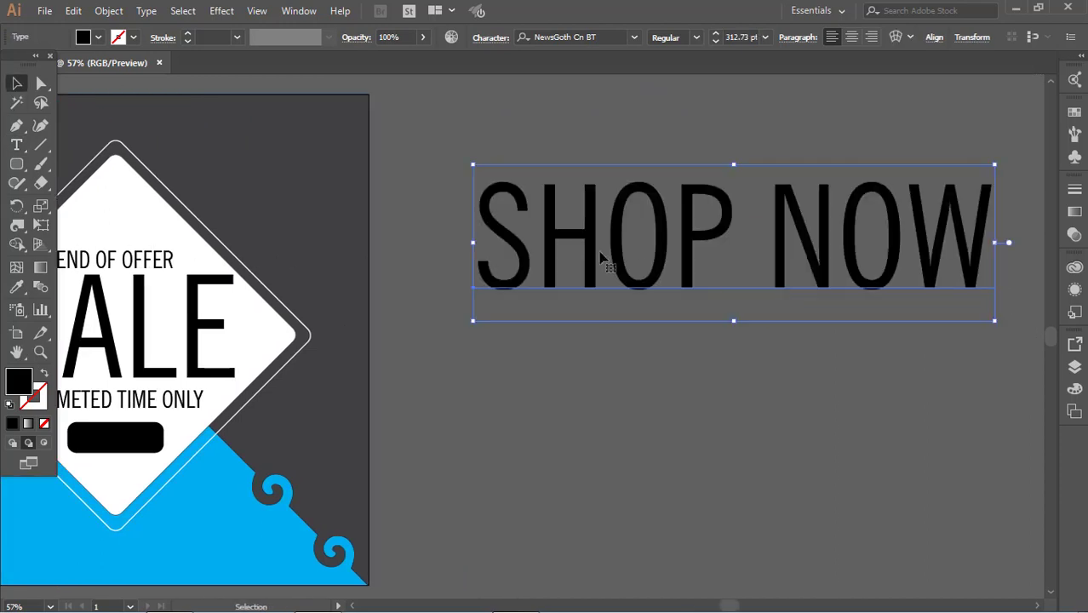
{"action": "left_click_drag", "start_coordinate": [473, 164], "coordinate": [879, 286]}
{"action": "scroll", "coordinate": [936, 293], "scroll_direction": "left", "scroll_amount": 5}
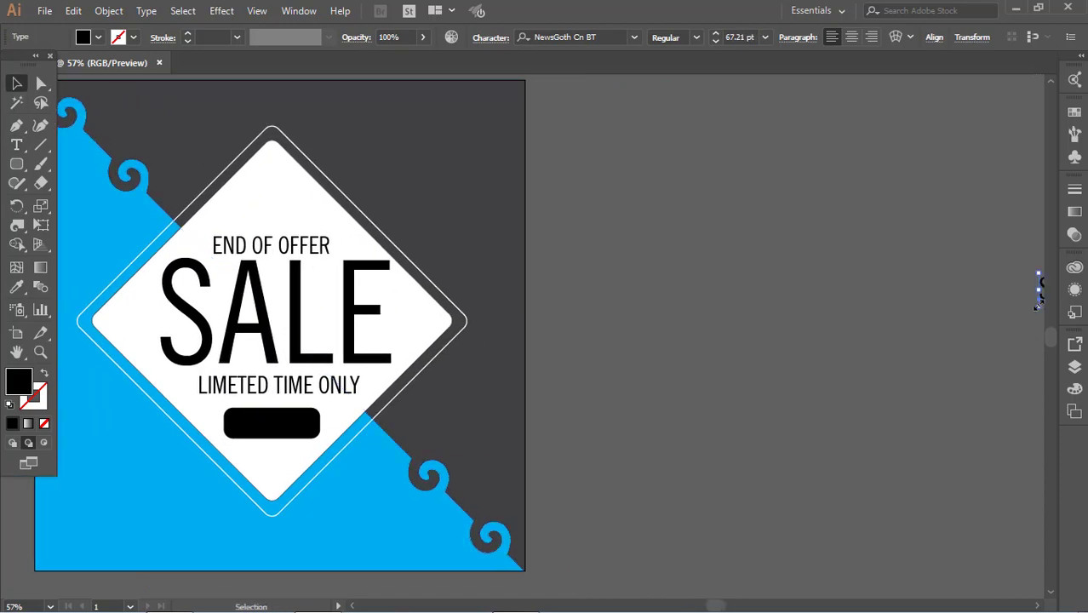
{"action": "key", "text": "ctrl+0"}
Place SHOP NOW on the black button, fill it white, bring it forward and fit it
{"action": "left_click_drag", "start_coordinate": [880, 219], "coordinate": [625, 430]}
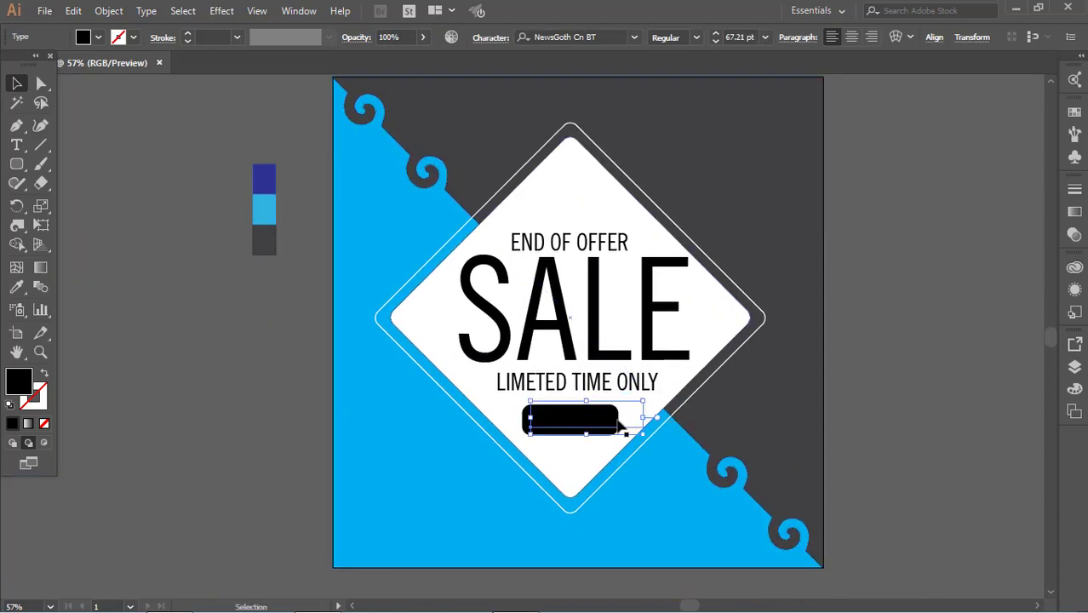
{"action": "left_click", "coordinate": [98, 37]}
{"action": "left_click", "coordinate": [27, 58]}
{"action": "right_click", "coordinate": [549, 430]}
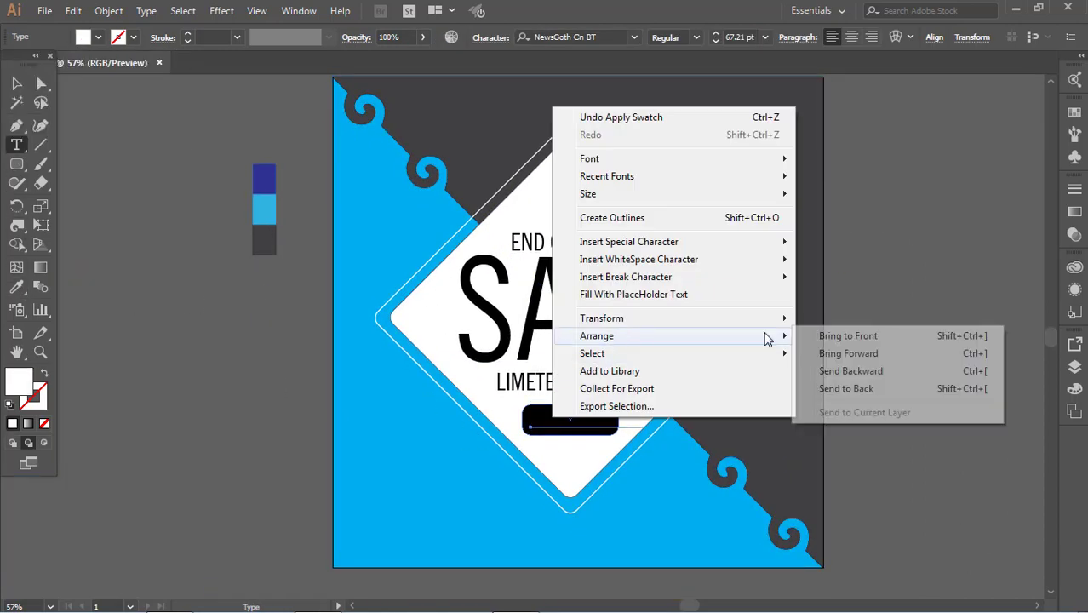
{"action": "left_click", "coordinate": [849, 333]}
{"action": "left_click", "coordinate": [19, 82]}
{"action": "left_click_drag", "start_coordinate": [644, 401], "coordinate": [612, 411]}
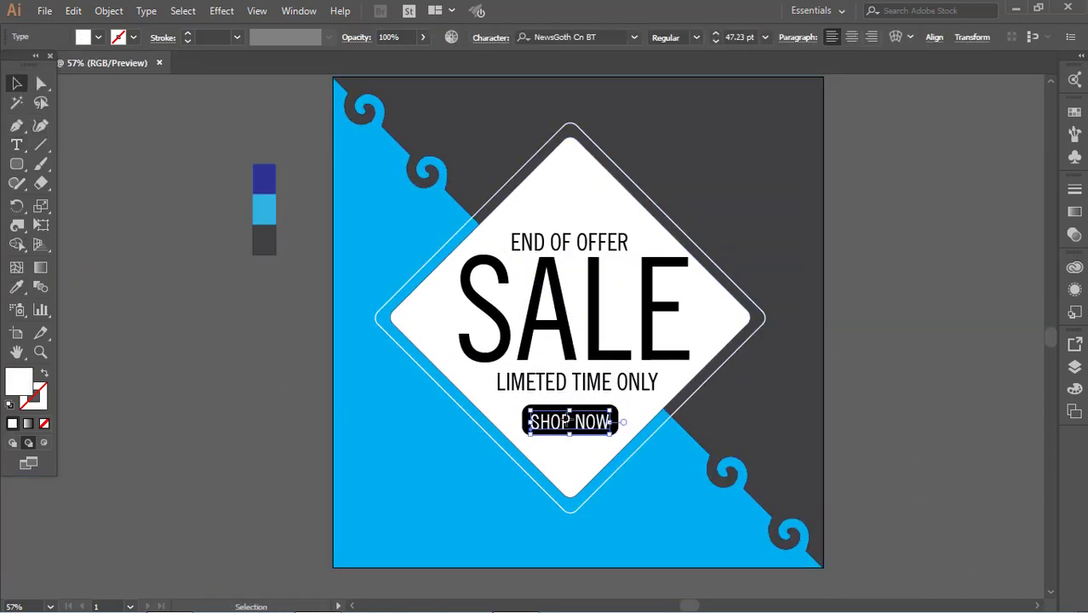
{"action": "left_click", "coordinate": [975, 422]}
Draw a flat dark-filled ellipse under the diamond's bottom point
{"action": "scroll", "coordinate": [986, 409], "scroll_direction": "up", "scroll_amount": 1}
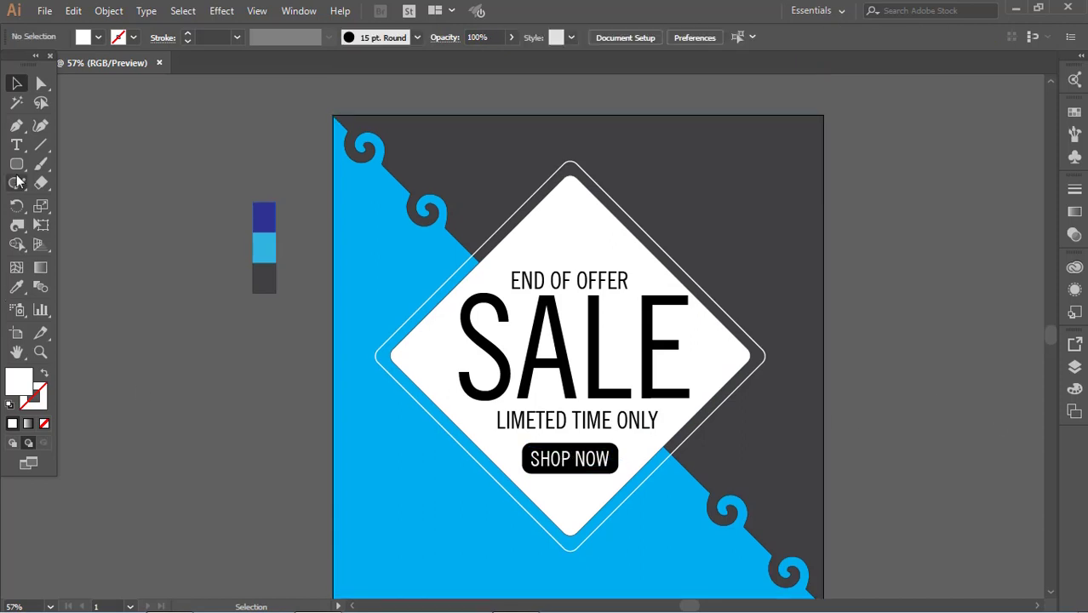
{"action": "left_click_drag", "start_coordinate": [16, 164], "coordinate": [69, 199]}
{"action": "left_click_drag", "start_coordinate": [608, 556], "coordinate": [608, 556]}
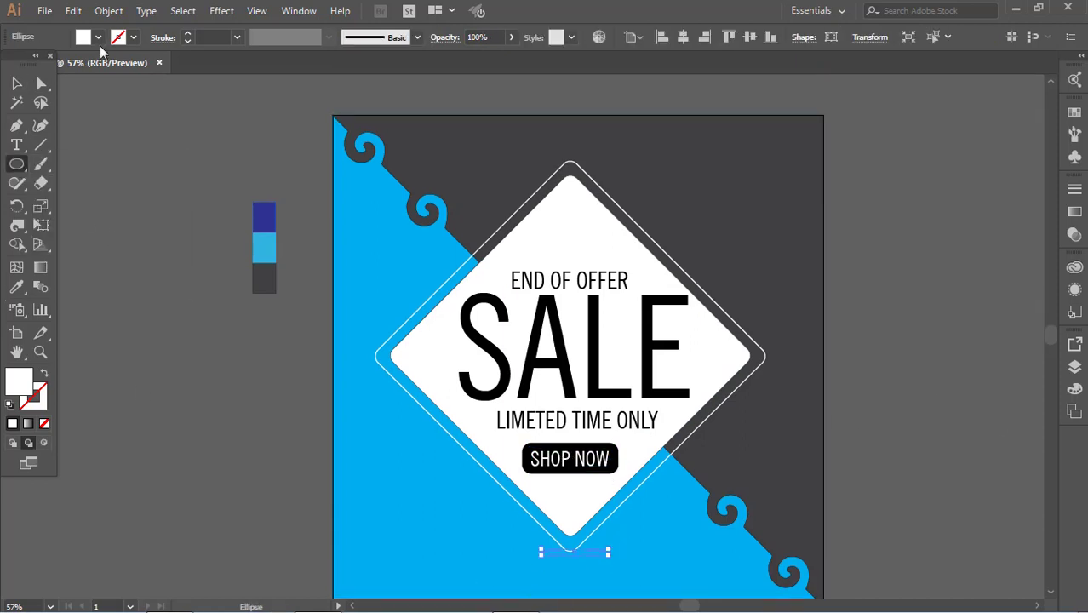
{"action": "left_click", "coordinate": [99, 37]}
{"action": "left_click", "coordinate": [43, 68]}
{"action": "right_click", "coordinate": [597, 551]}
{"action": "left_click", "coordinate": [590, 494]}
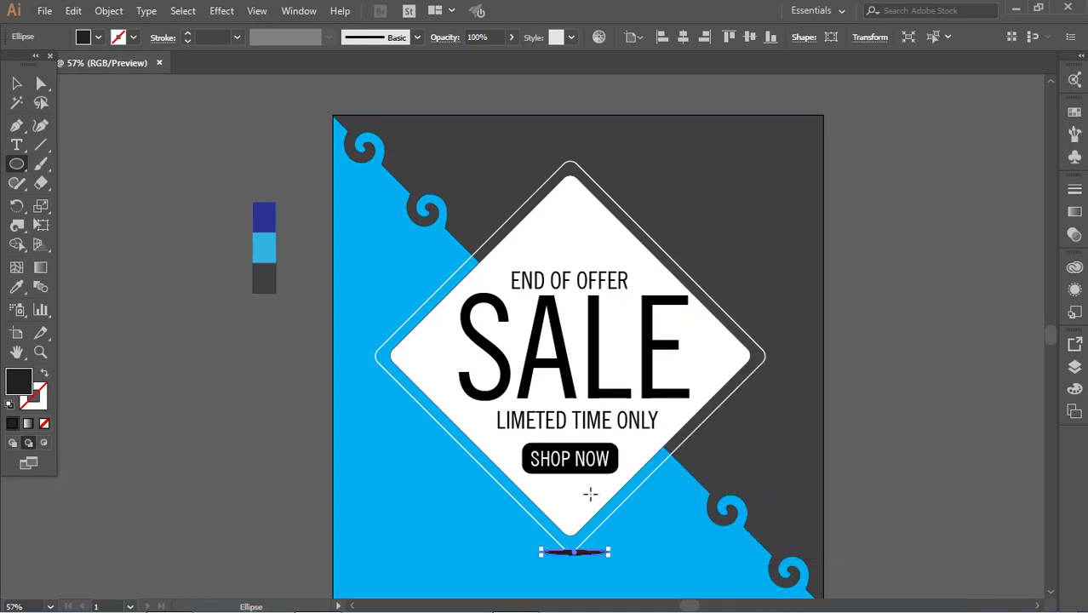
Bring the diamond in front of the dark ellipse
{"action": "key", "text": "v"}
{"action": "key", "text": "ctrl+shift+a"}
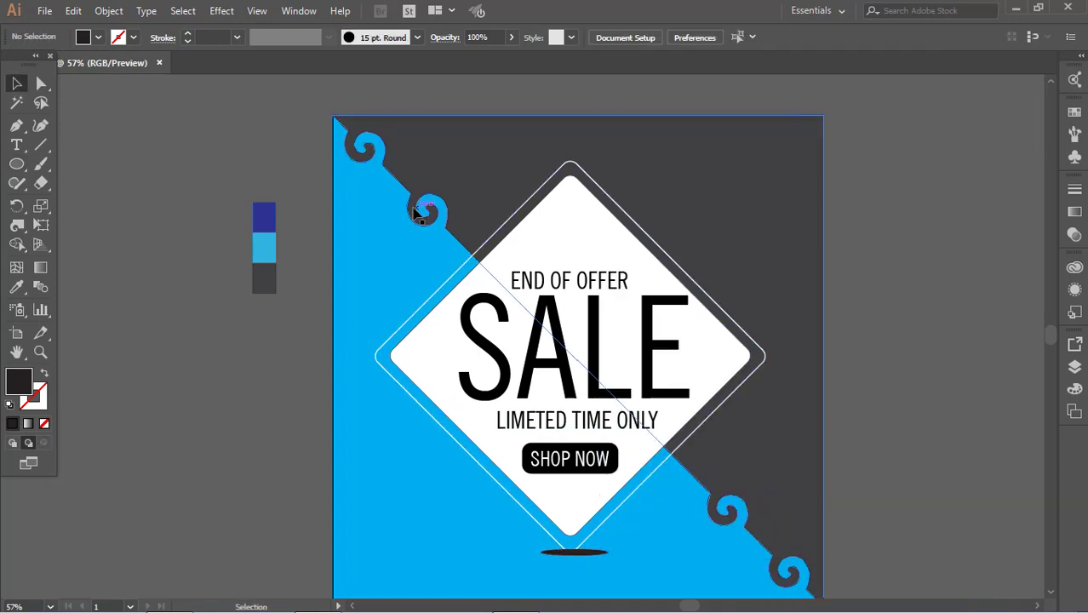
{"action": "left_click", "coordinate": [590, 539]}
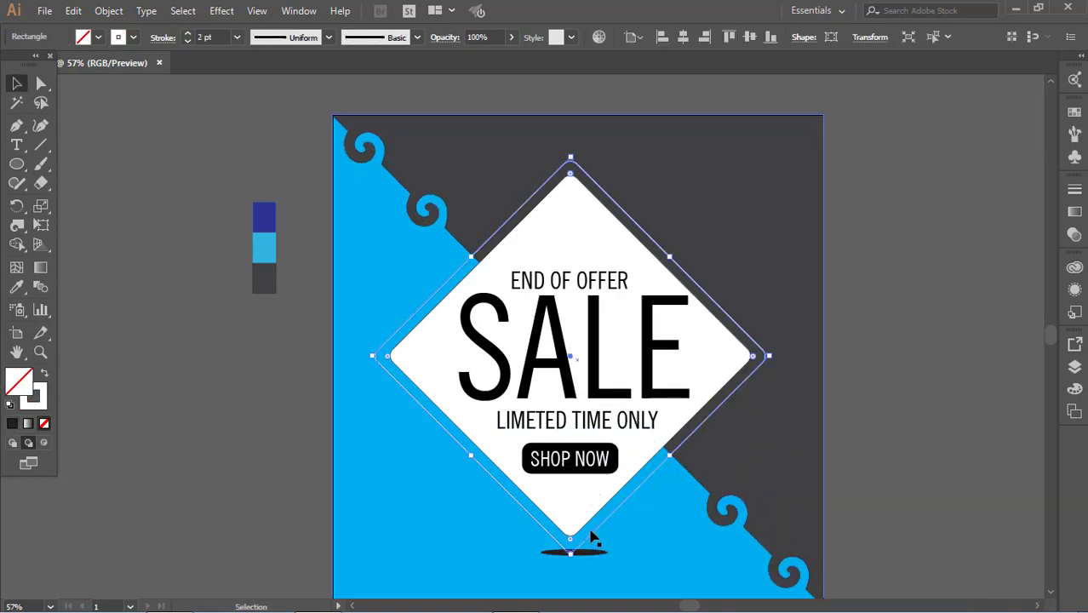
{"action": "right_click", "coordinate": [627, 526]}
{"action": "left_click", "coordinate": [818, 457]}
{"action": "key", "text": "ctrl+shift+a"}
Apply a Gaussian Blur to the dark ellipse to soften it into a shadow
{"action": "left_click", "coordinate": [607, 552]}
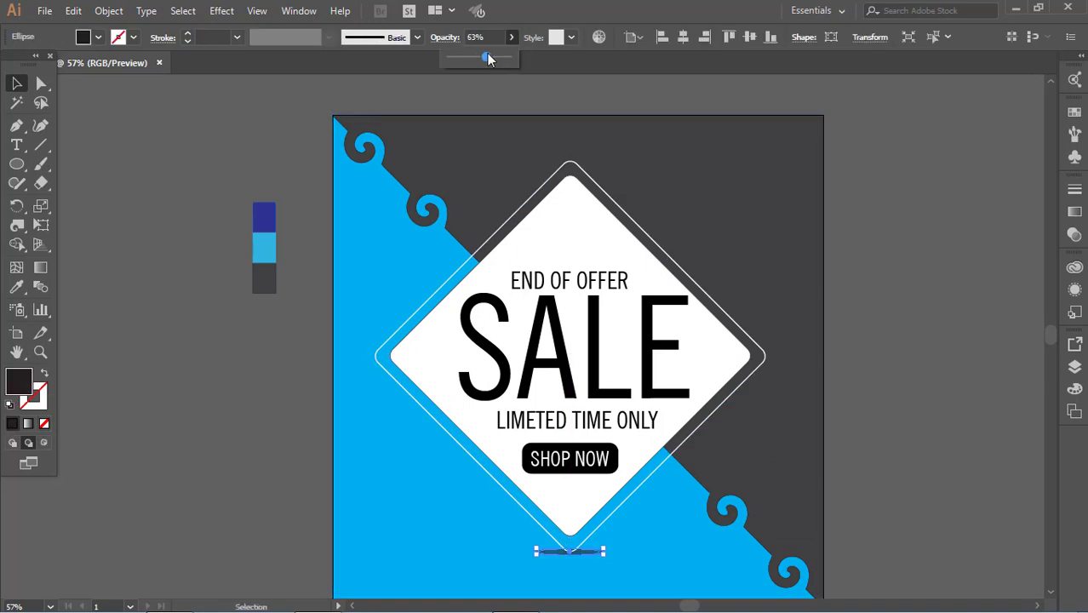
{"action": "left_click", "coordinate": [221, 10]}
{"action": "left_click", "coordinate": [413, 280]}
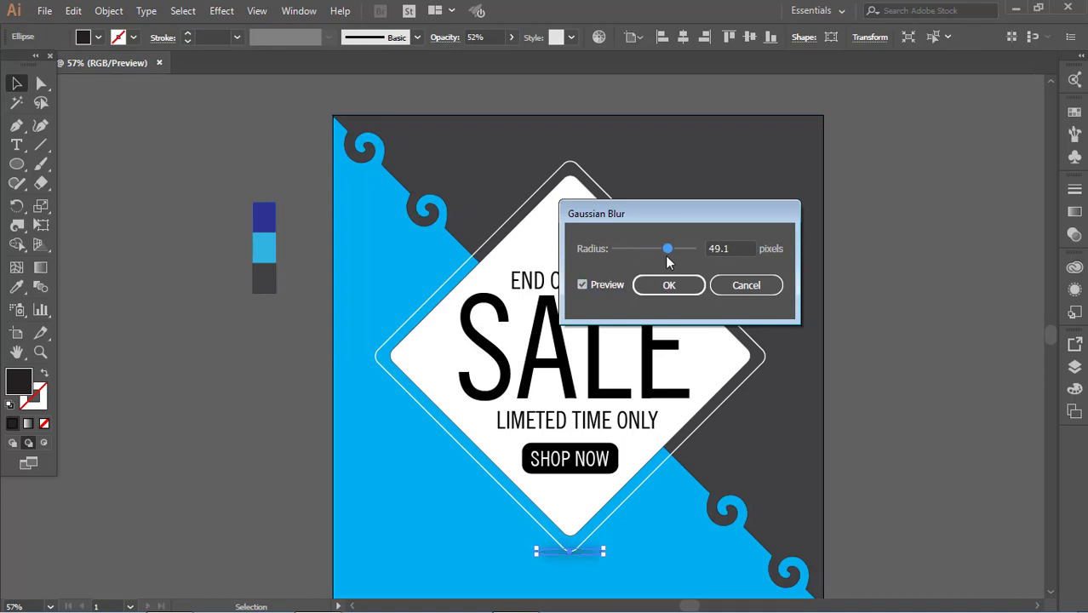
{"action": "left_click", "coordinate": [668, 287]}
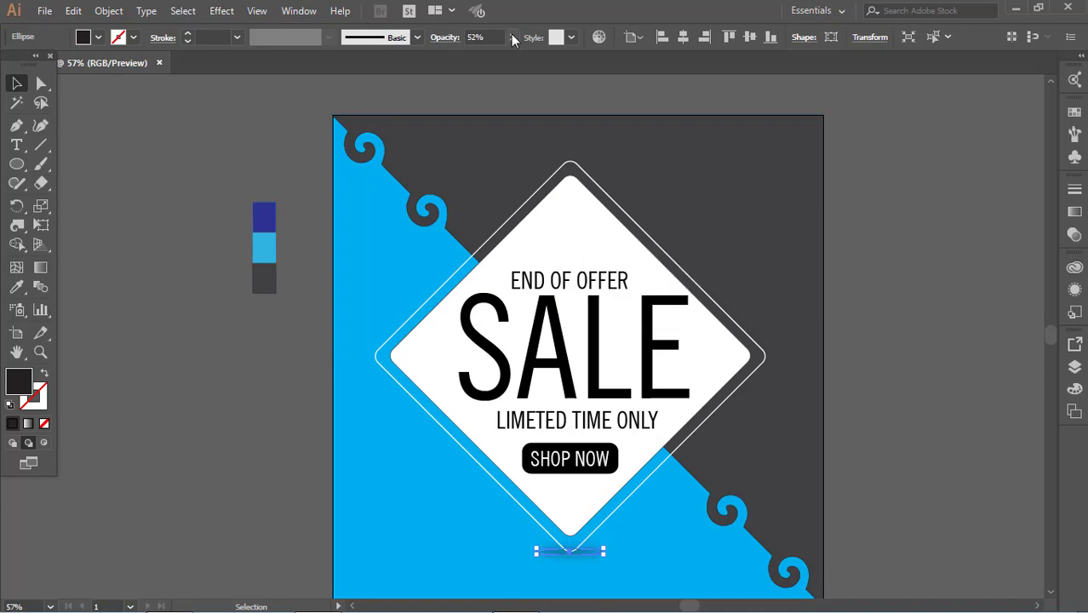
{"action": "left_click", "coordinate": [487, 36]}
{"action": "type", "text": "100"}
{"action": "left_click", "coordinate": [990, 498]}
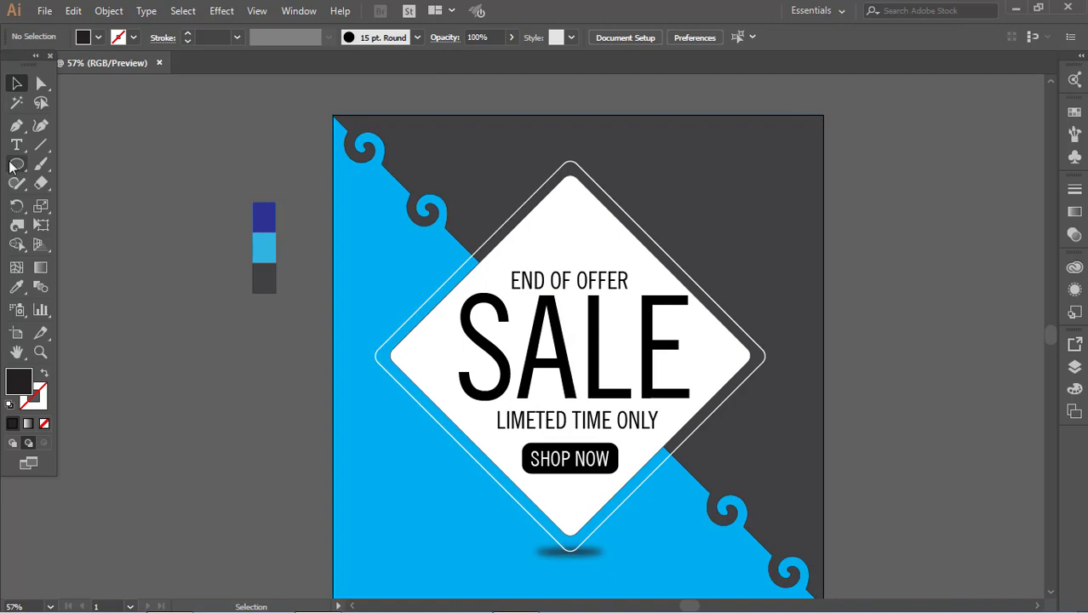
Draw a navy circle at the artboard's top-left, bring it to front and shrink it
{"action": "left_click_drag", "start_coordinate": [146, 320], "coordinate": [292, 465]}
{"action": "left_click", "coordinate": [16, 287]}
{"action": "left_click", "coordinate": [263, 217]}
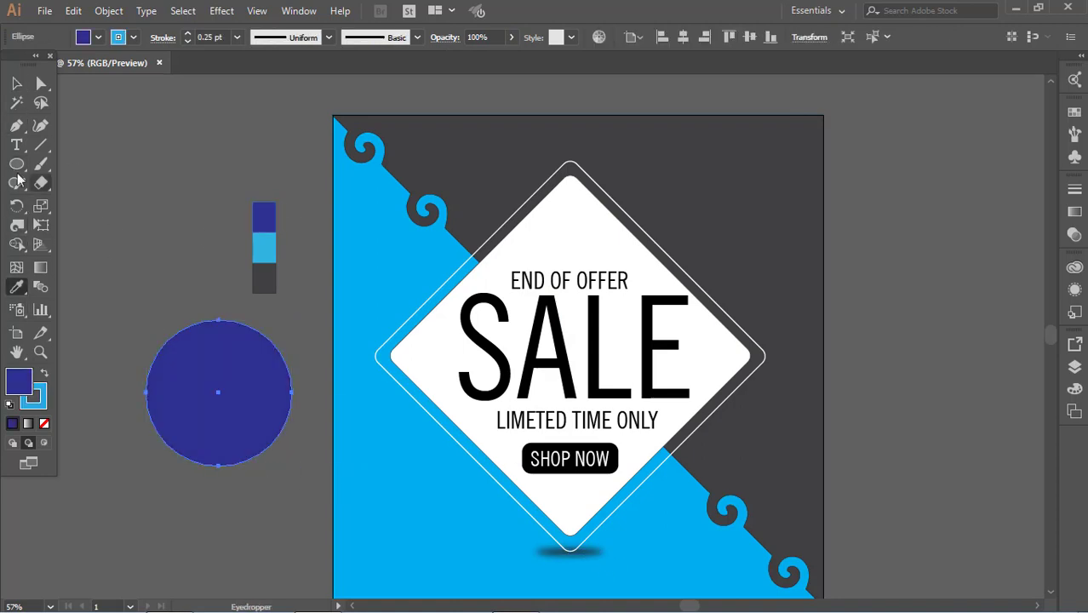
{"action": "key", "text": "v"}
{"action": "left_click_drag", "start_coordinate": [255, 400], "coordinate": [499, 239]}
{"action": "right_click", "coordinate": [496, 225]}
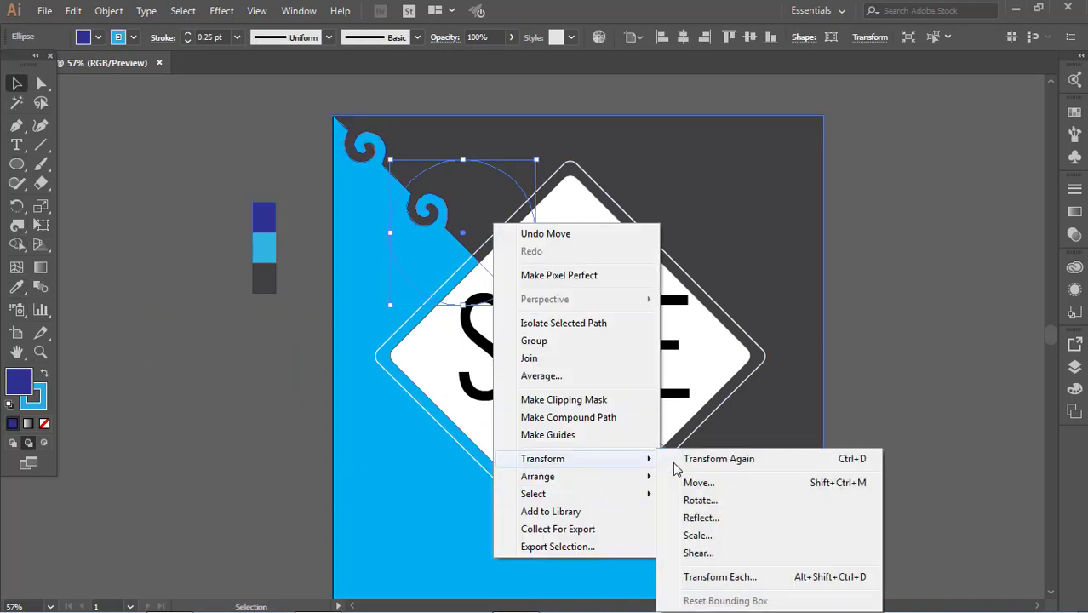
{"action": "left_click", "coordinate": [698, 476]}
{"action": "left_click_drag", "start_coordinate": [389, 160], "coordinate": [464, 220]}
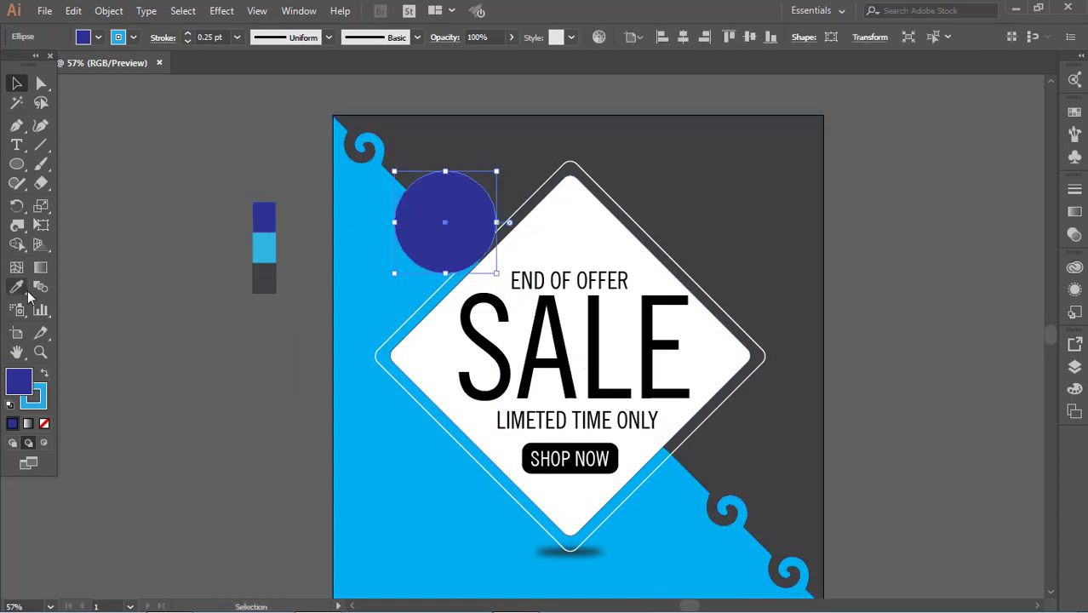
Add the UPTO text and scale it onto the navy circle
{"action": "left_click", "coordinate": [197, 419]}
{"action": "type", "text": "up"}
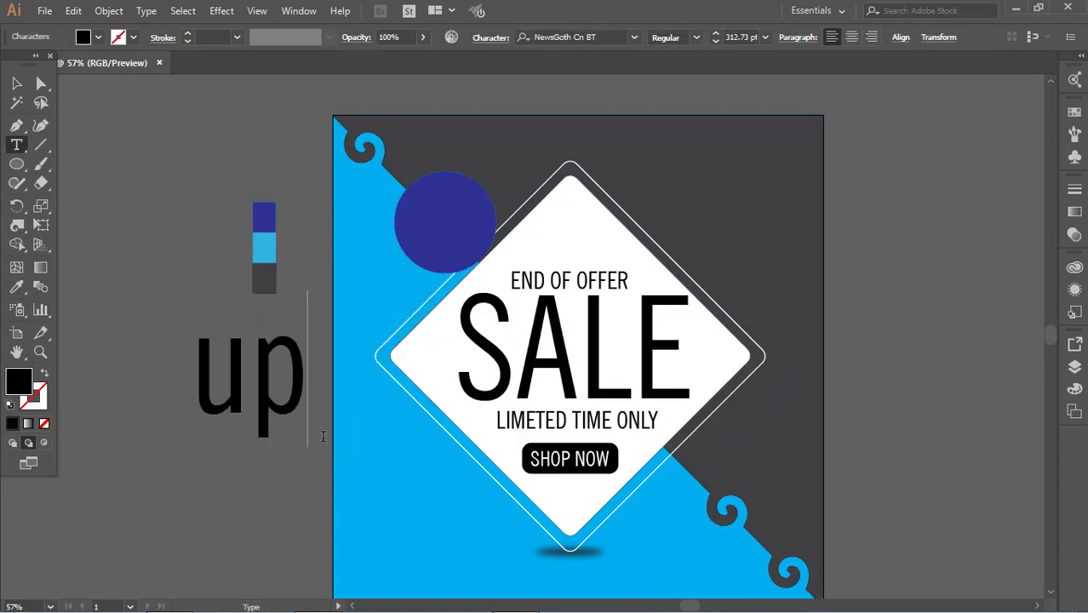
{"action": "key", "text": "BackSpace"}
{"action": "key", "text": "BackSpace"}
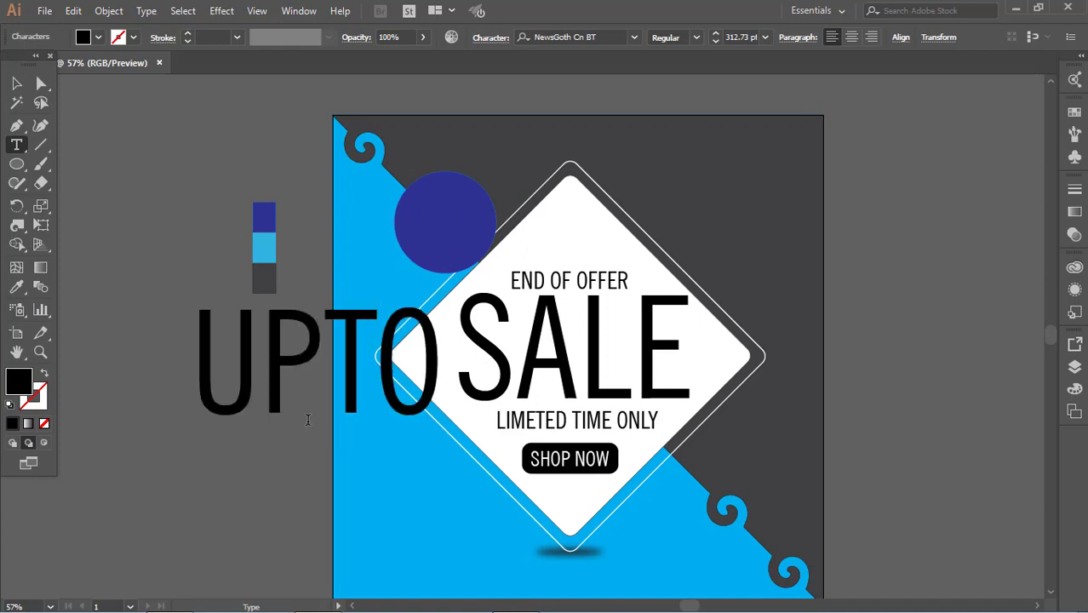
{"action": "left_click", "coordinate": [16, 82]}
{"action": "mouse_move", "coordinate": [447, 304]}
{"action": "left_mouse_down"}
{"action": "mouse_move", "coordinate": [287, 400]}
{"action": "mouse_move", "coordinate": [464, 223]}
{"action": "mouse_move", "coordinate": [440, 211]}
{"action": "mouse_move", "coordinate": [452, 197]}
{"action": "left_mouse_up"}
{"action": "right_click", "coordinate": [442, 222]}
{"action": "key", "text": "Escape"}
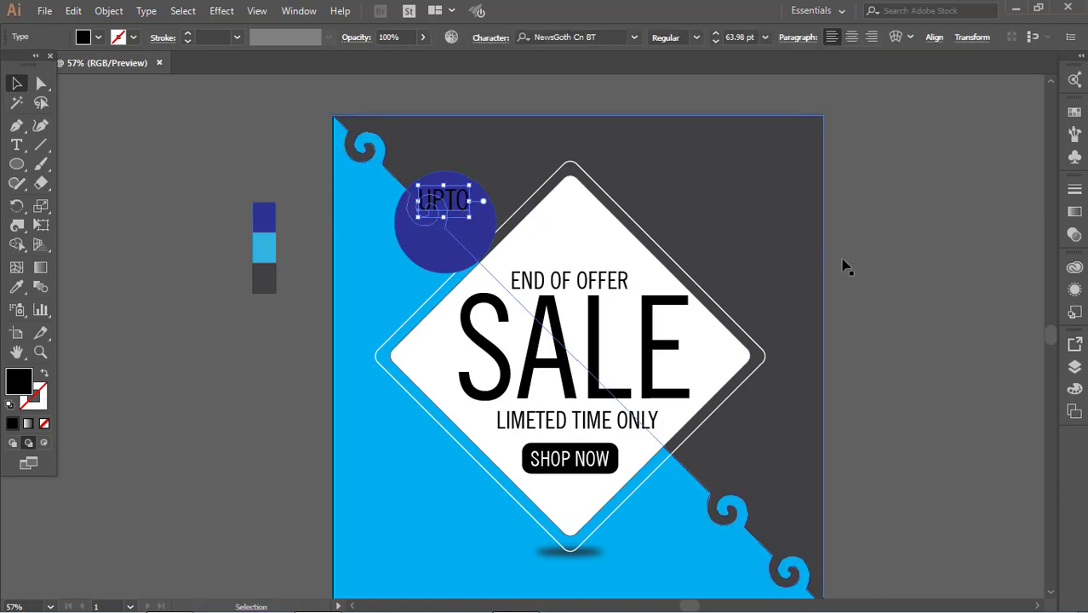
{"action": "left_click", "coordinate": [902, 336]}
Add the 75% text on the circle and bring it to front
{"action": "key", "text": "t"}
{"action": "left_click", "coordinate": [163, 375]}
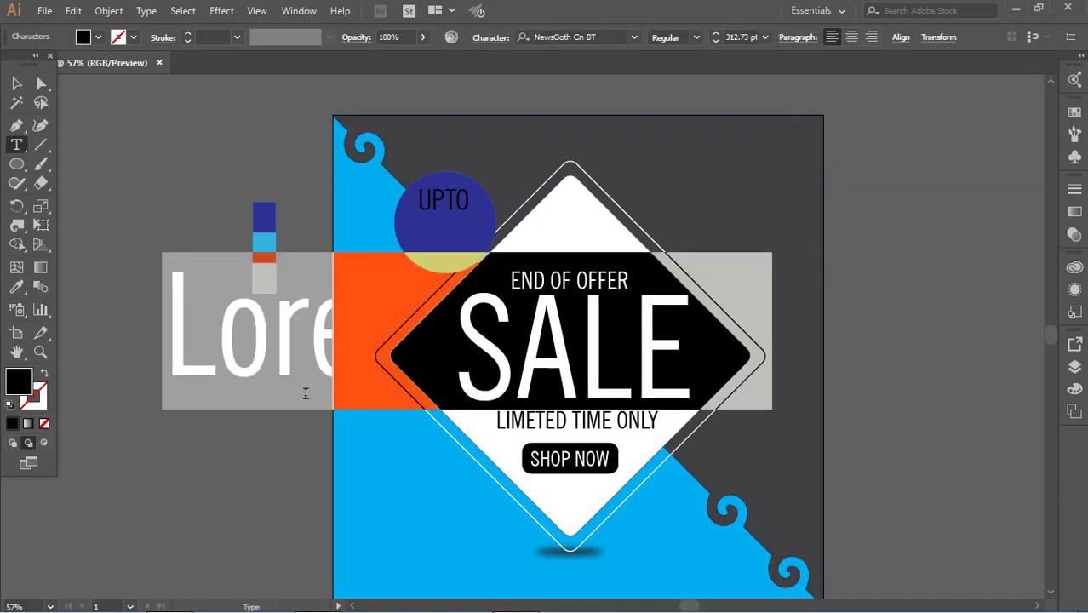
{"action": "type", "text": "75"}
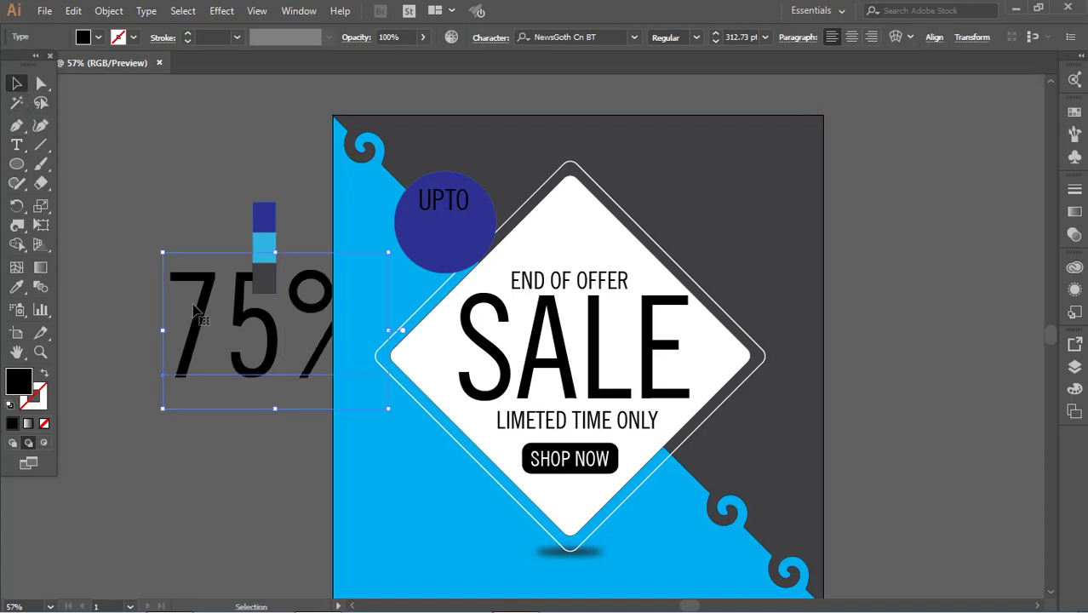
{"action": "mouse_move", "coordinate": [385, 253]}
{"action": "left_mouse_down"}
{"action": "mouse_move", "coordinate": [264, 338]}
{"action": "mouse_move", "coordinate": [494, 237]}
{"action": "mouse_move", "coordinate": [476, 221]}
{"action": "mouse_move", "coordinate": [467, 233]}
{"action": "left_mouse_up"}
{"action": "right_click", "coordinate": [429, 236]}
{"action": "left_click", "coordinate": [726, 462]}
Colour UPTO yellow and 75% white
{"action": "left_click", "coordinate": [443, 199]}
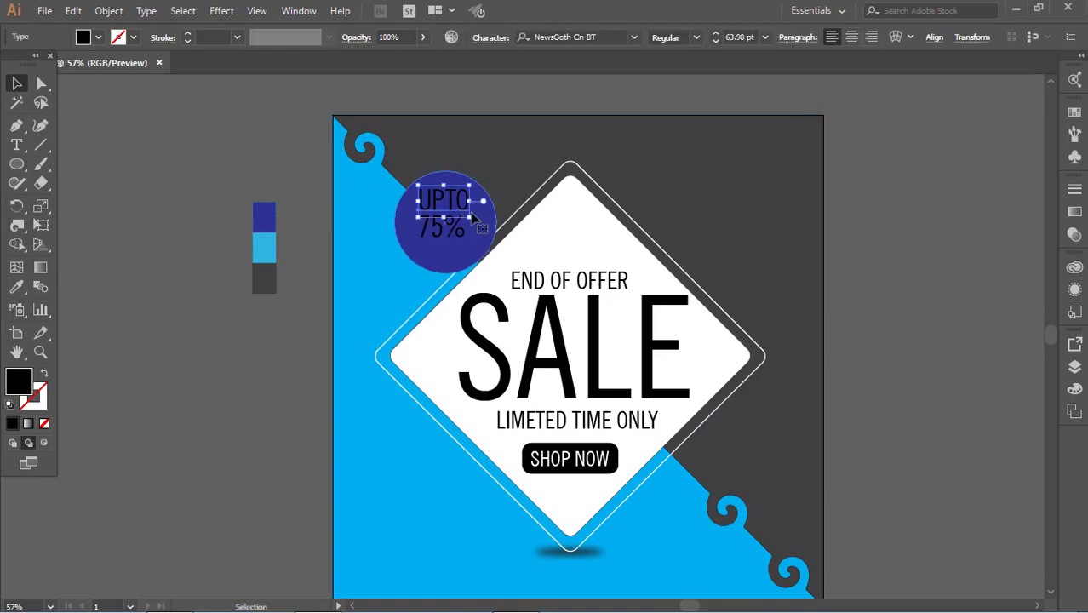
{"action": "left_click", "coordinate": [98, 37]}
{"action": "left_click", "coordinate": [59, 75]}
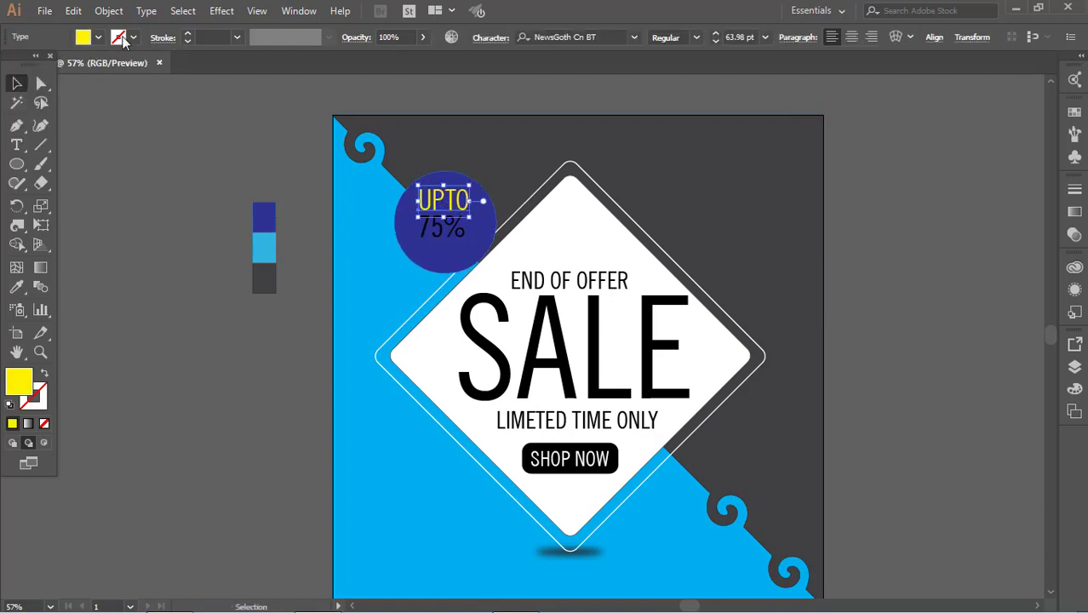
{"action": "left_click", "coordinate": [97, 36]}
{"action": "left_click", "coordinate": [441, 227]}
{"action": "left_click", "coordinate": [98, 37]}
{"action": "left_click", "coordinate": [31, 65]}
{"action": "key", "text": "ctrl+shift+a"}
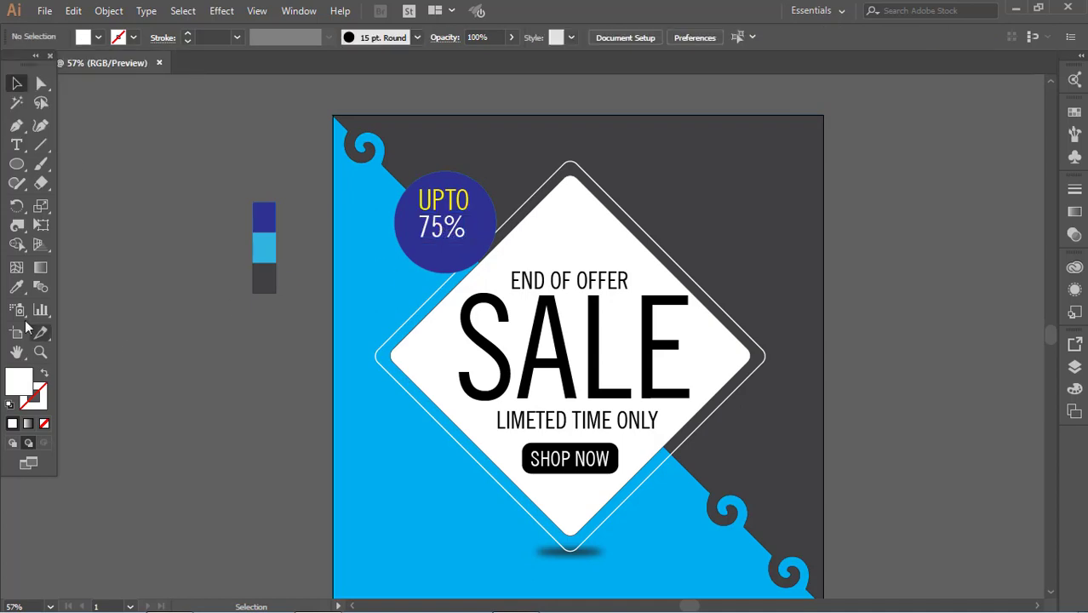
Add OFFER text and size it beneath 75% on the circle
{"action": "key", "text": "t"}
{"action": "left_click", "coordinate": [126, 333]}
{"action": "type", "text": "OFFER"}
{"action": "key", "text": "Escape"}
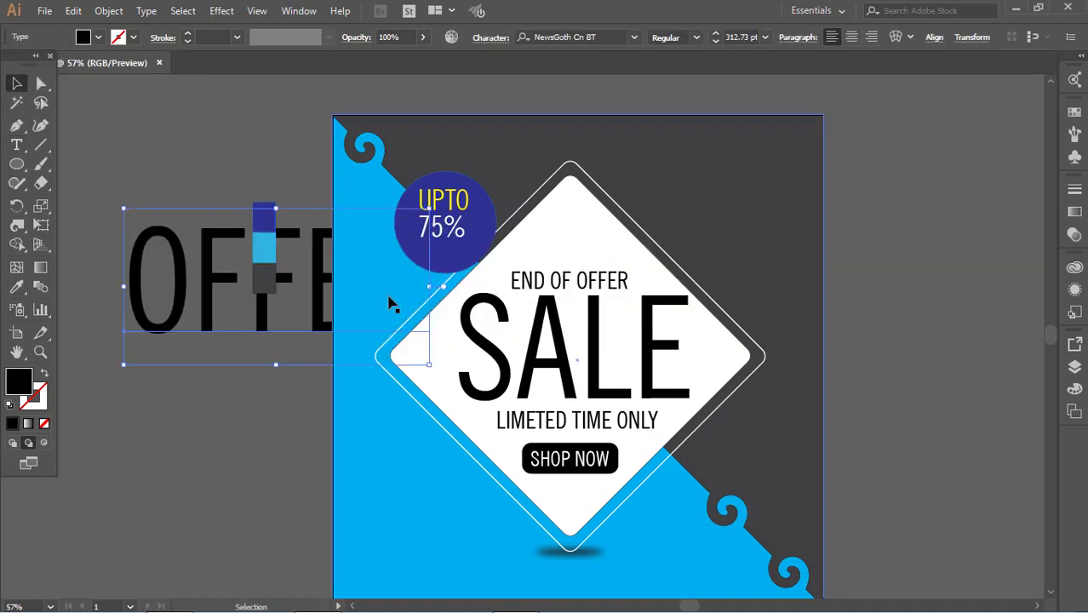
{"action": "left_click_drag", "start_coordinate": [437, 206], "coordinate": [287, 290]}
{"action": "left_click_drag", "start_coordinate": [213, 324], "coordinate": [426, 247]}
{"action": "left_click_drag", "start_coordinate": [535, 223], "coordinate": [433, 274]}
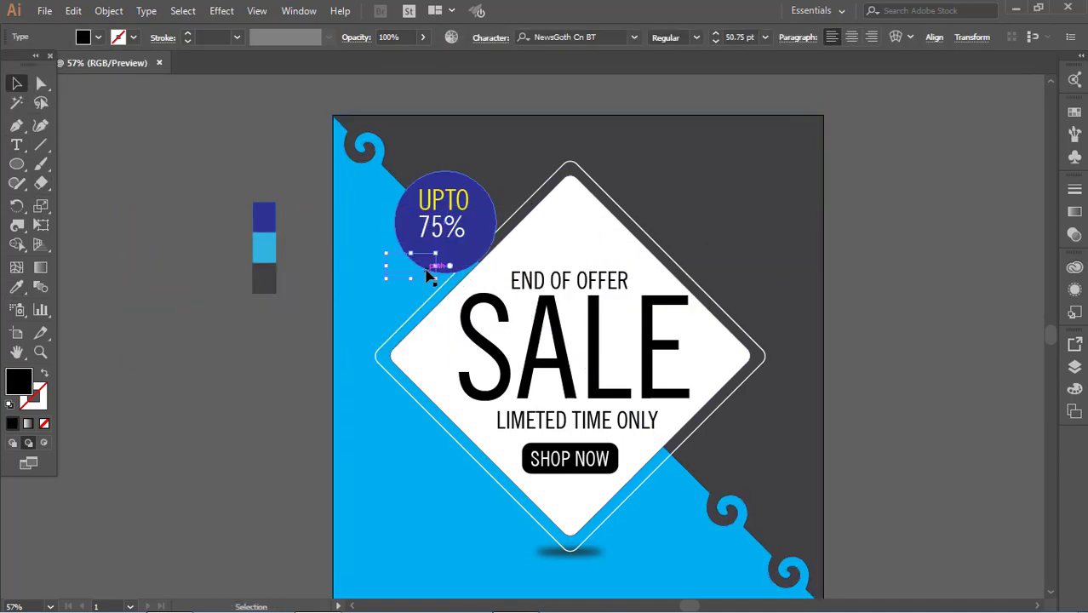
{"action": "right_click", "coordinate": [428, 271]}
{"action": "left_click", "coordinate": [417, 269]}
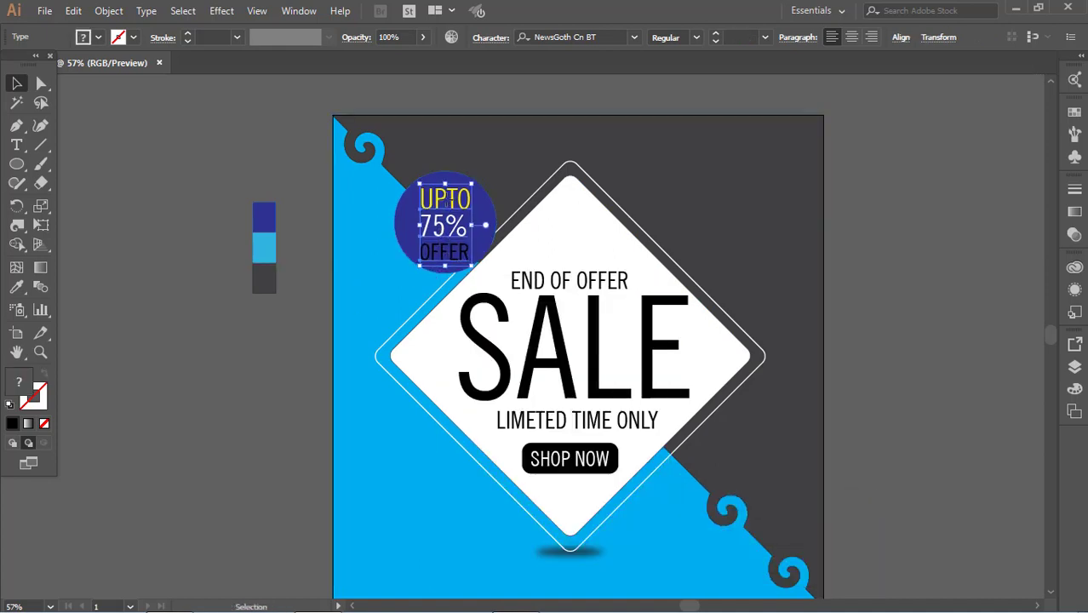
Give the navy badge circle a 5 pt outline
{"action": "left_click", "coordinate": [402, 222]}
{"action": "left_click", "coordinate": [235, 38]}
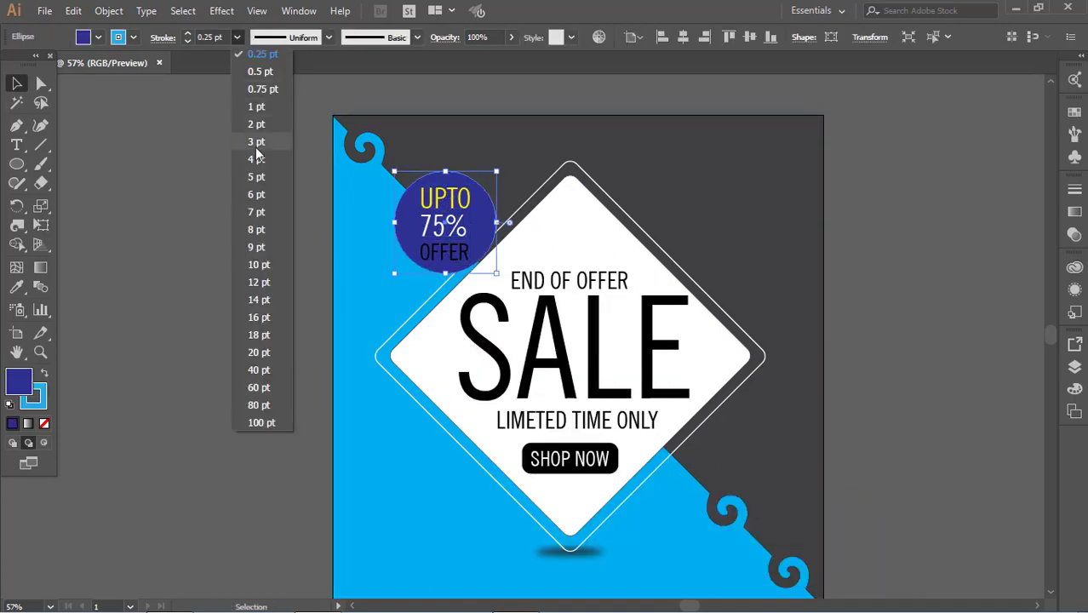
{"action": "left_click", "coordinate": [257, 176]}
{"action": "left_click", "coordinate": [298, 179]}
Add a Stylize drop shadow to the badge circle
{"action": "left_click", "coordinate": [487, 186]}
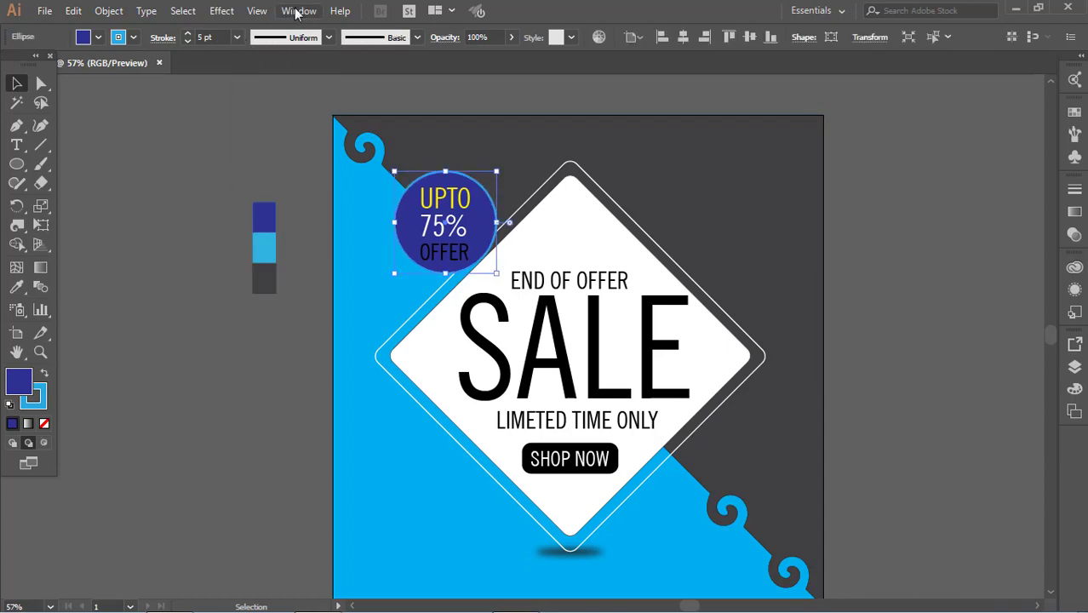
{"action": "left_click", "coordinate": [221, 11]}
{"action": "left_click", "coordinate": [434, 194]}
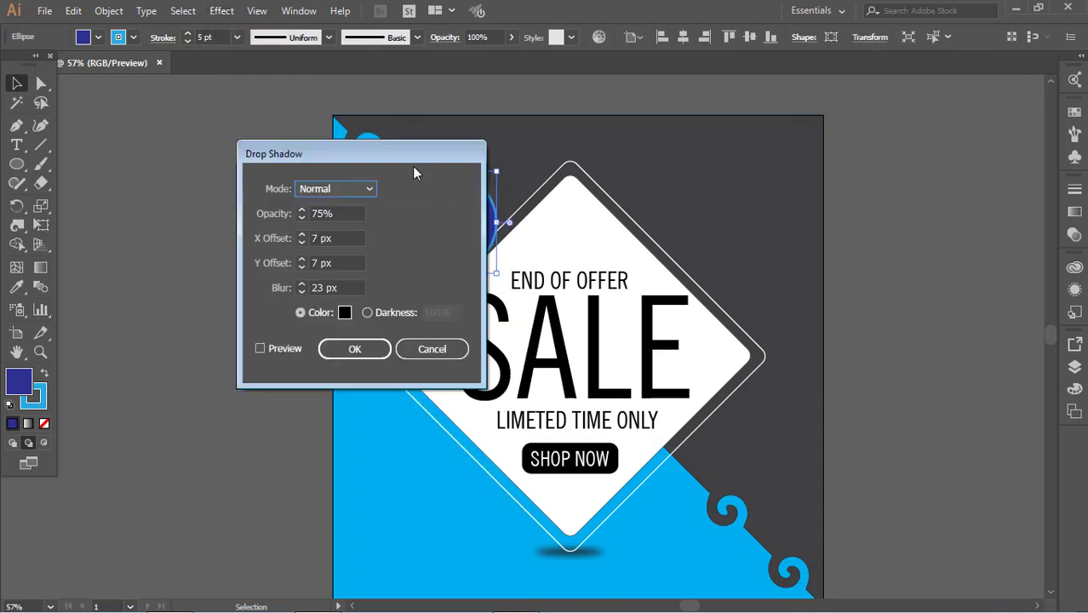
{"action": "left_click_drag", "start_coordinate": [414, 173], "coordinate": [972, 233]}
{"action": "left_click", "coordinate": [817, 408]}
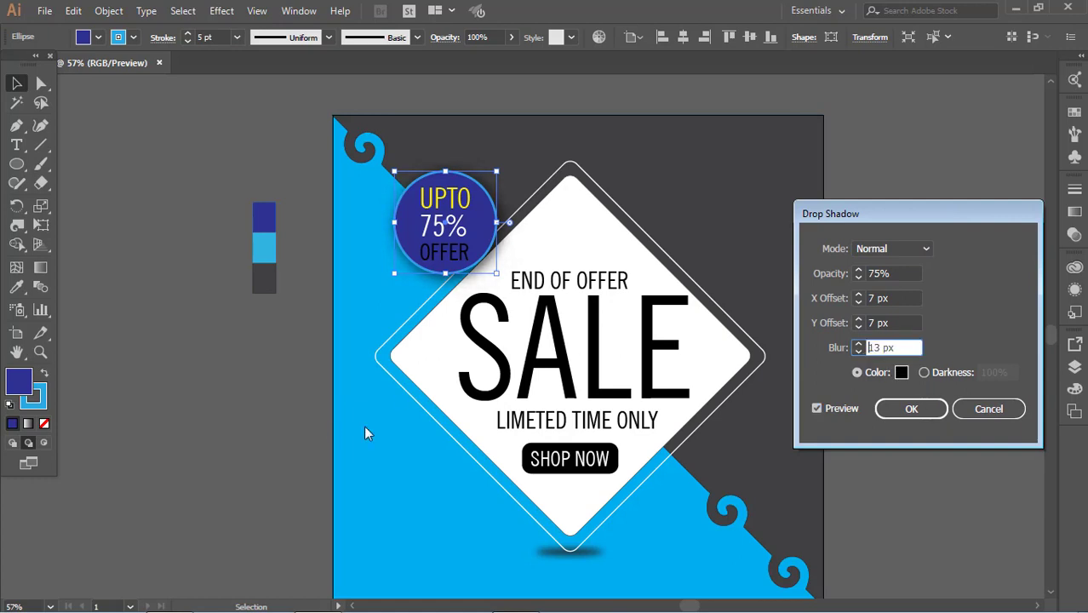
{"action": "left_click", "coordinate": [911, 408]}
Change the OFFER text fill to yellow
{"action": "left_click", "coordinate": [444, 252]}
{"action": "key", "text": "i"}
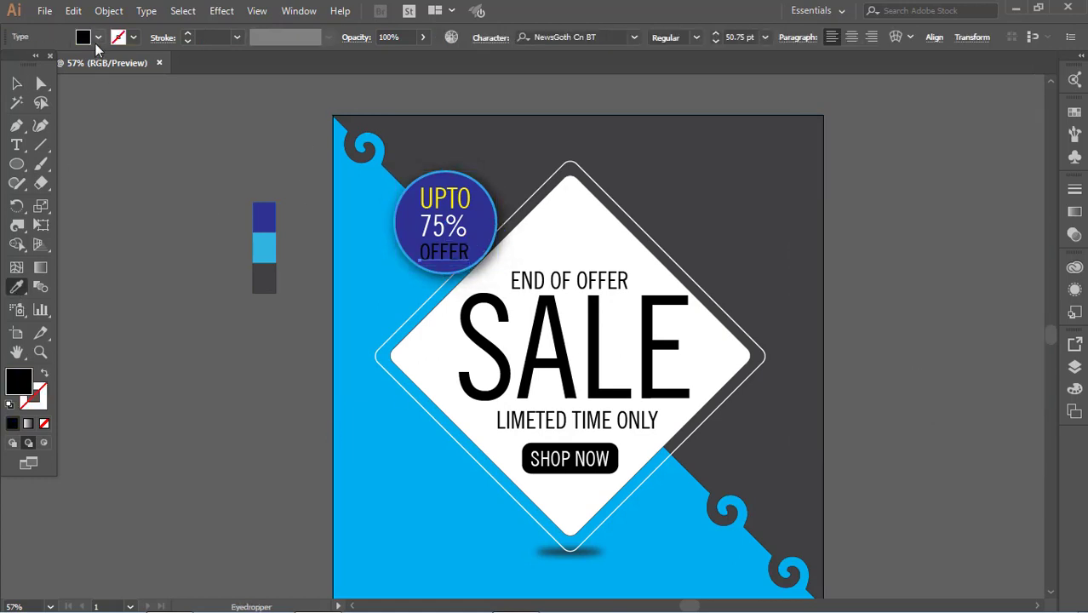
{"action": "left_click", "coordinate": [98, 36]}
{"action": "left_click", "coordinate": [72, 64]}
{"action": "key", "text": "Escape"}
{"action": "key", "text": "v"}
{"action": "key", "text": "ctrl+shift+a"}
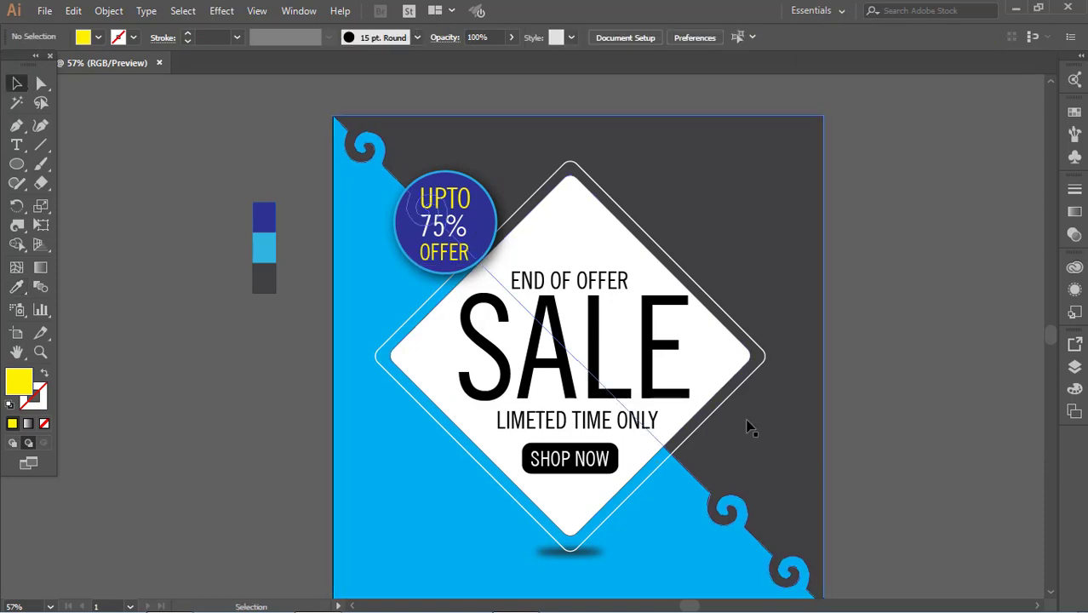
{"action": "key", "text": "t"}
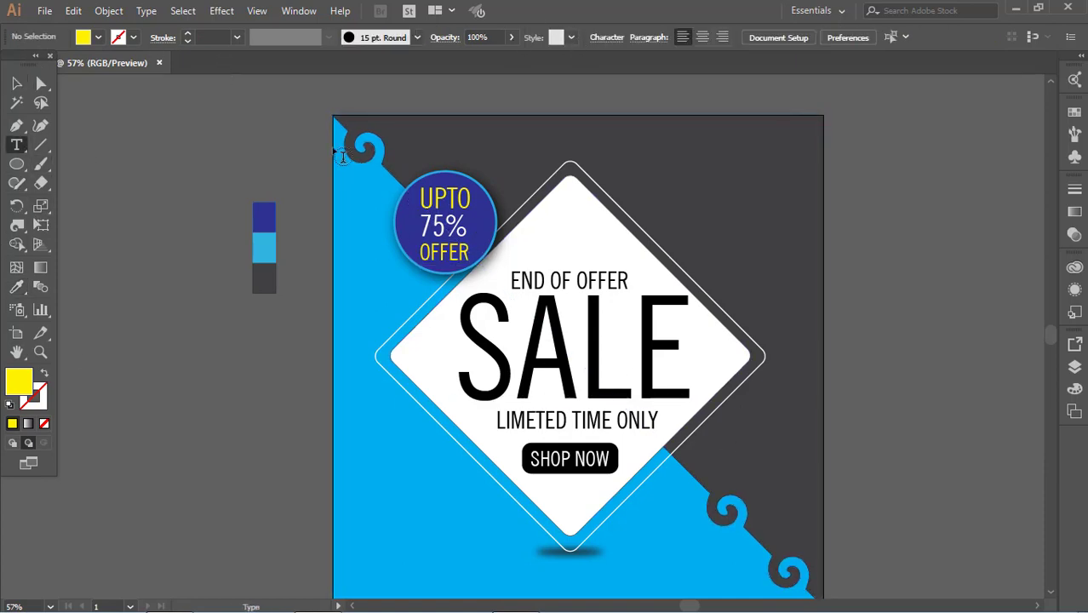
{"action": "left_click", "coordinate": [138, 153]}
{"action": "left_click", "coordinate": [766, 38]}
{"action": "left_click", "coordinate": [787, 198]}
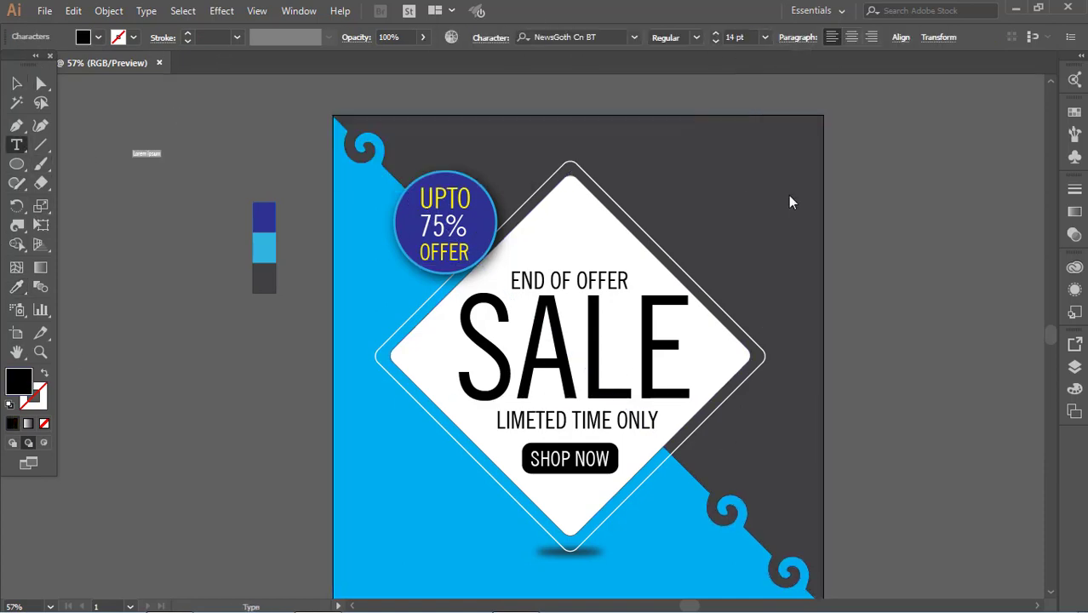
{"action": "left_click", "coordinate": [765, 38]}
{"action": "left_click", "coordinate": [786, 252]}
{"action": "key", "text": "BackSpace"}
{"action": "type", "text": "www."}
{"action": "type", "text": "yourwebsite"}
{"action": "key", "text": "Escape"}
Enlarge the website text, place it at the banner's bottom-left and make it white
{"action": "mouse_move", "coordinate": [214, 160]}
{"action": "left_mouse_down"}
{"action": "mouse_move", "coordinate": [315, 174]}
{"action": "mouse_move", "coordinate": [421, 542]}
{"action": "left_mouse_up"}
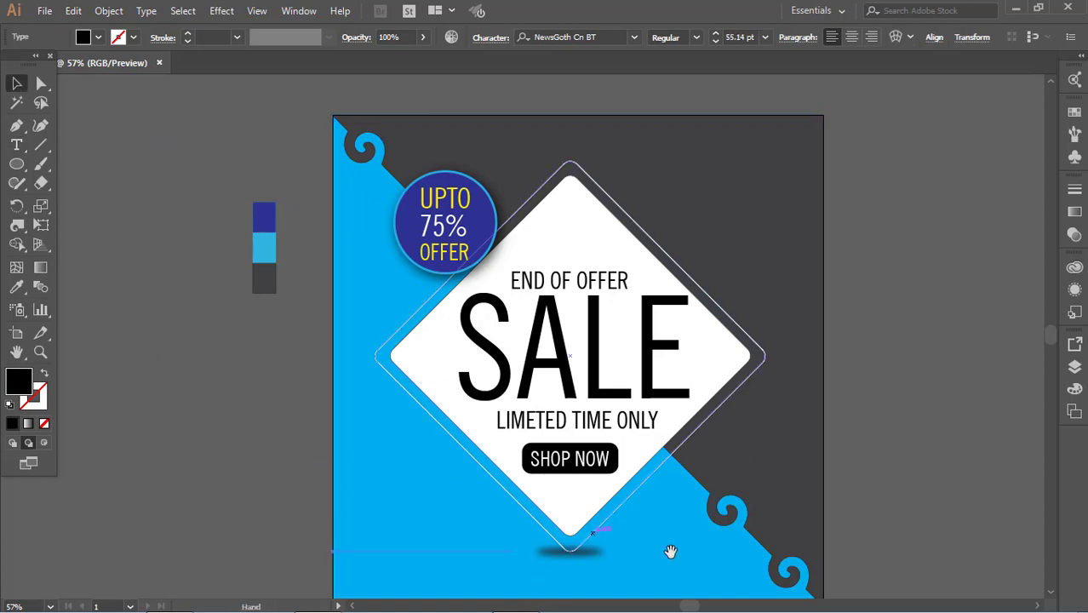
{"action": "left_click_drag", "start_coordinate": [670, 551], "coordinate": [694, 398]}
{"action": "right_click", "coordinate": [474, 400]}
{"action": "left_click_drag", "start_coordinate": [460, 389], "coordinate": [472, 430]}
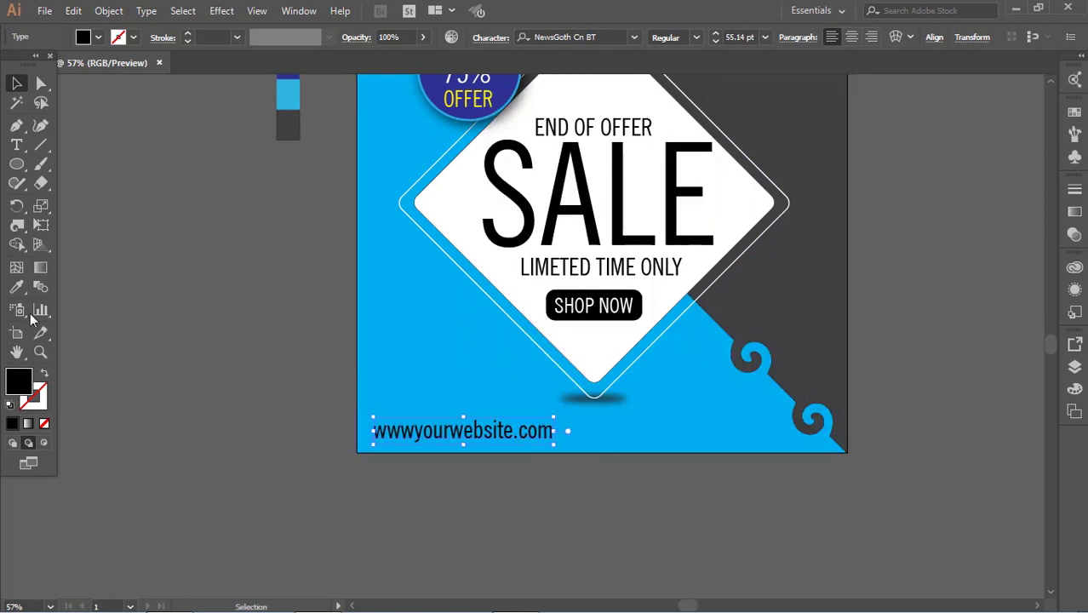
{"action": "left_click", "coordinate": [98, 37]}
{"action": "left_click", "coordinate": [25, 68]}
{"action": "scroll", "coordinate": [152, 247], "scroll_direction": "up", "scroll_amount": 5}
{"action": "key", "text": "Escape"}
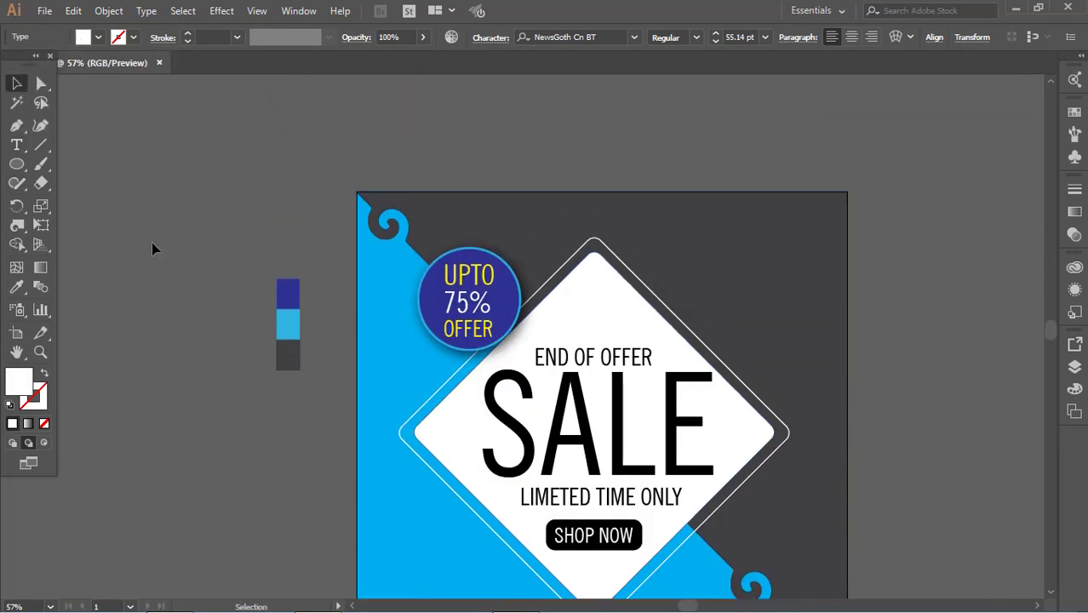
{"action": "left_click", "coordinate": [152, 243]}
Start a new empty text object on the pasteboard
{"action": "key", "text": "t"}
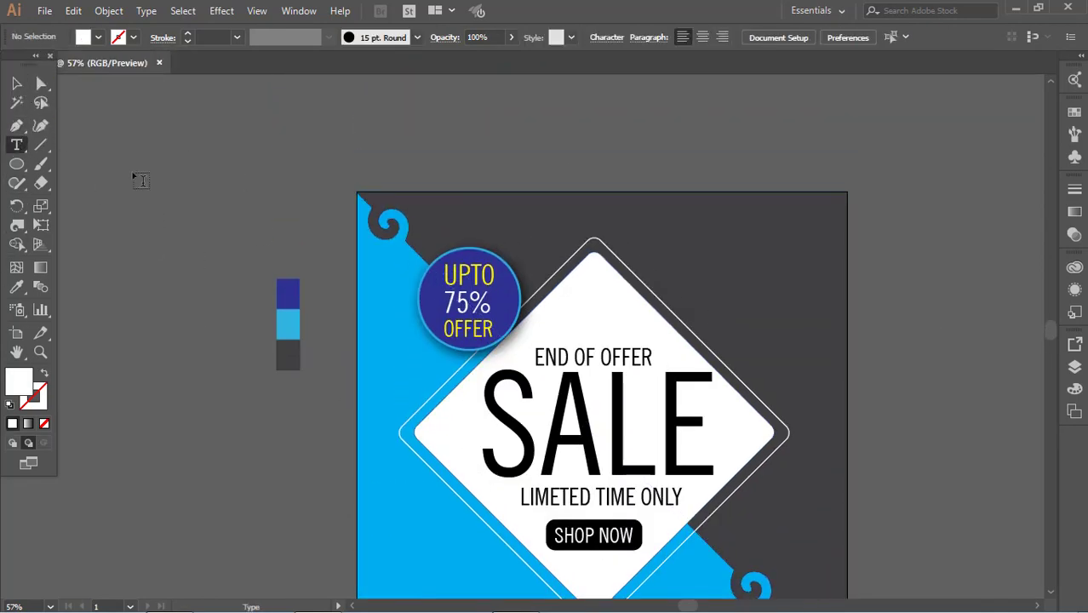
{"action": "left_click", "coordinate": [132, 166]}
{"action": "key", "text": "BackSpace"}
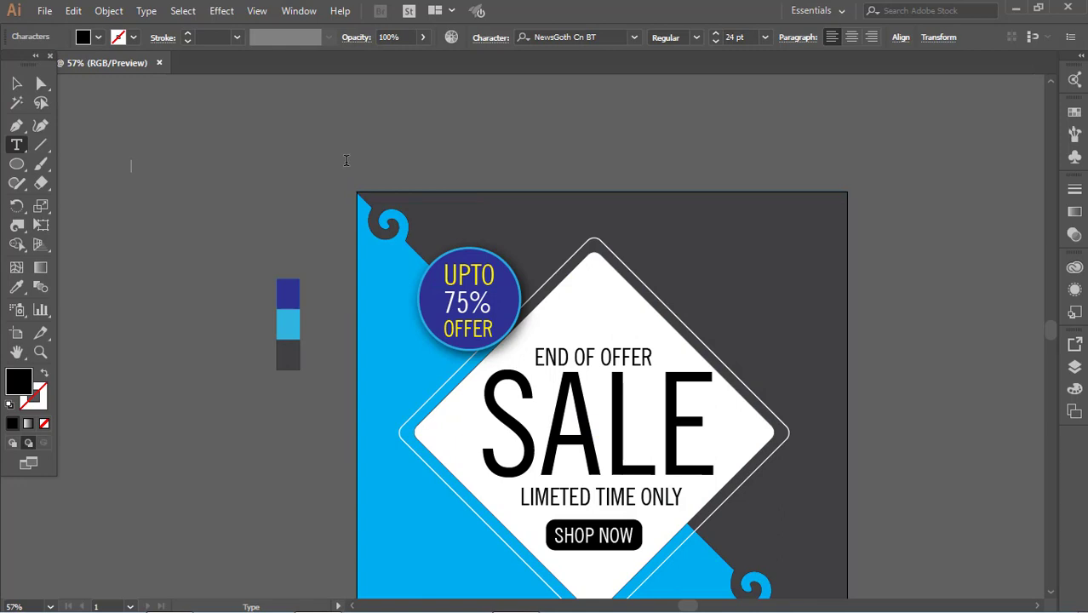
Type 'LOGO NAME', make it white and bring it to front
{"action": "type", "text": "LOGO nAM"}
{"action": "key", "text": "BackSpace"}
{"action": "key", "text": "BackSpace"}
{"action": "key", "text": "BackSpace"}
{"action": "type", "text": "NAME"}
{"action": "mouse_move", "coordinate": [175, 166]}
{"action": "left_mouse_down"}
{"action": "mouse_move", "coordinate": [126, 166]}
{"action": "mouse_move", "coordinate": [245, 191]}
{"action": "mouse_move", "coordinate": [807, 224]}
{"action": "mouse_move", "coordinate": [809, 237]}
{"action": "left_mouse_up"}
{"action": "left_click", "coordinate": [98, 36]}
{"action": "left_click", "coordinate": [24, 57]}
{"action": "key", "text": "Escape"}
{"action": "right_click", "coordinate": [804, 231]}
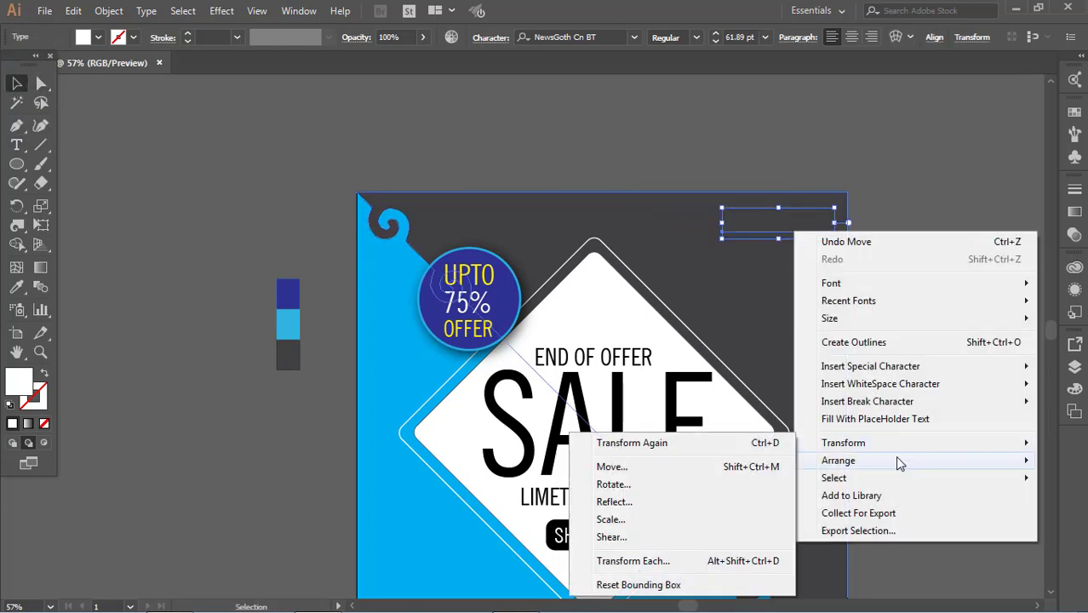
{"action": "left_click", "coordinate": [681, 459]}
Set the LOGO NAME font to Swis721 Cn BT Bold
{"action": "key", "text": "t"}
{"action": "left_click", "coordinate": [605, 34]}
{"action": "scroll", "coordinate": [605, 34], "scroll_direction": "down", "scroll_amount": 2}
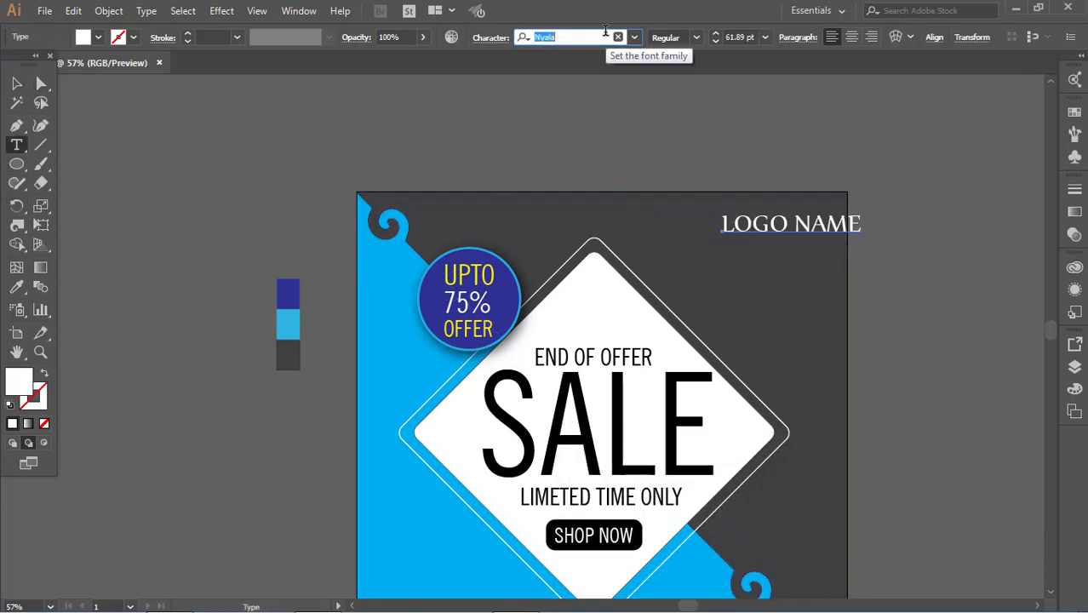
{"action": "scroll", "coordinate": [606, 34], "scroll_direction": "down", "scroll_amount": 2}
{"action": "scroll", "coordinate": [605, 34], "scroll_direction": "down", "scroll_amount": 2}
{"action": "scroll", "coordinate": [605, 31], "scroll_direction": "down", "scroll_amount": 2}
{"action": "scroll", "coordinate": [605, 32], "scroll_direction": "down", "scroll_amount": 2}
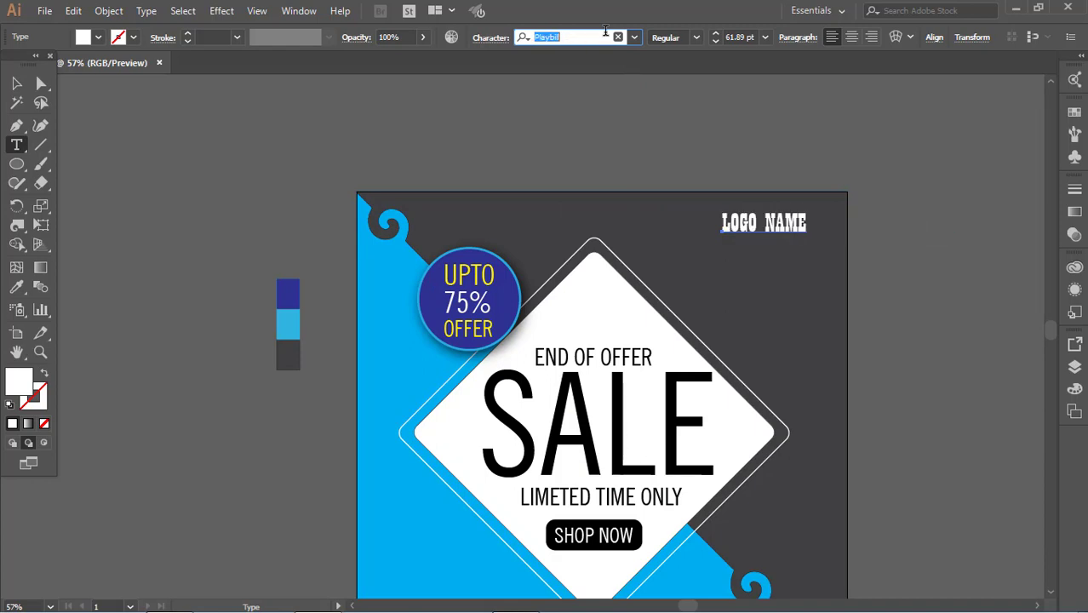
{"action": "scroll", "coordinate": [605, 32], "scroll_direction": "down", "scroll_amount": 2}
{"action": "scroll", "coordinate": [605, 32], "scroll_direction": "down", "scroll_amount": 1}
{"action": "scroll", "coordinate": [606, 31], "scroll_direction": "down", "scroll_amount": 1}
{"action": "scroll", "coordinate": [605, 32], "scroll_direction": "down", "scroll_amount": 2}
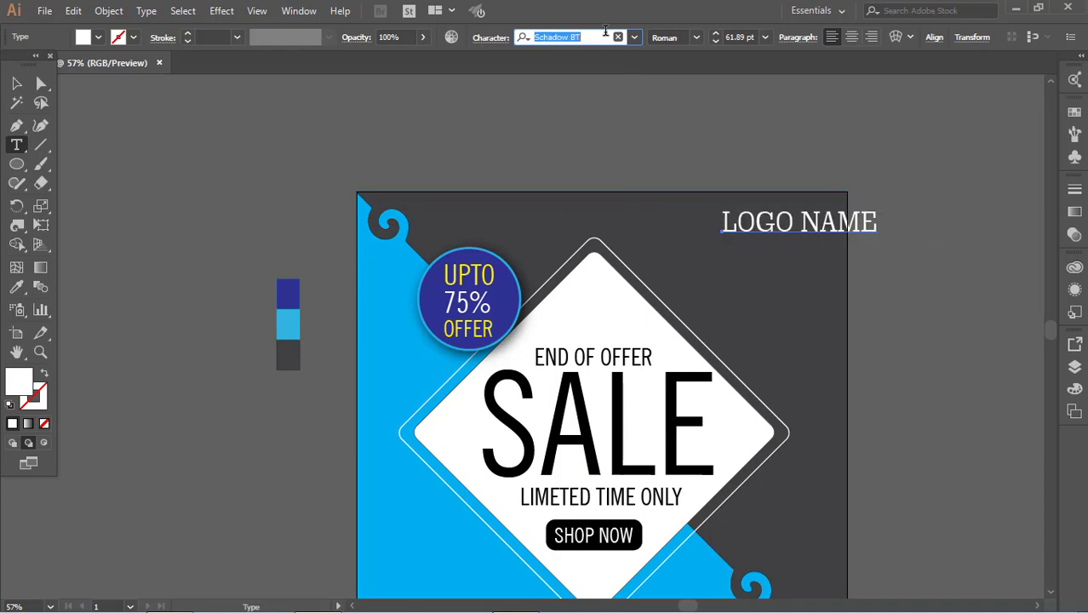
{"action": "scroll", "coordinate": [605, 32], "scroll_direction": "down", "scroll_amount": 2}
{"action": "scroll", "coordinate": [606, 31], "scroll_direction": "down", "scroll_amount": 2}
{"action": "scroll", "coordinate": [605, 32], "scroll_direction": "down", "scroll_amount": 2}
{"action": "scroll", "coordinate": [605, 31], "scroll_direction": "down", "scroll_amount": 2}
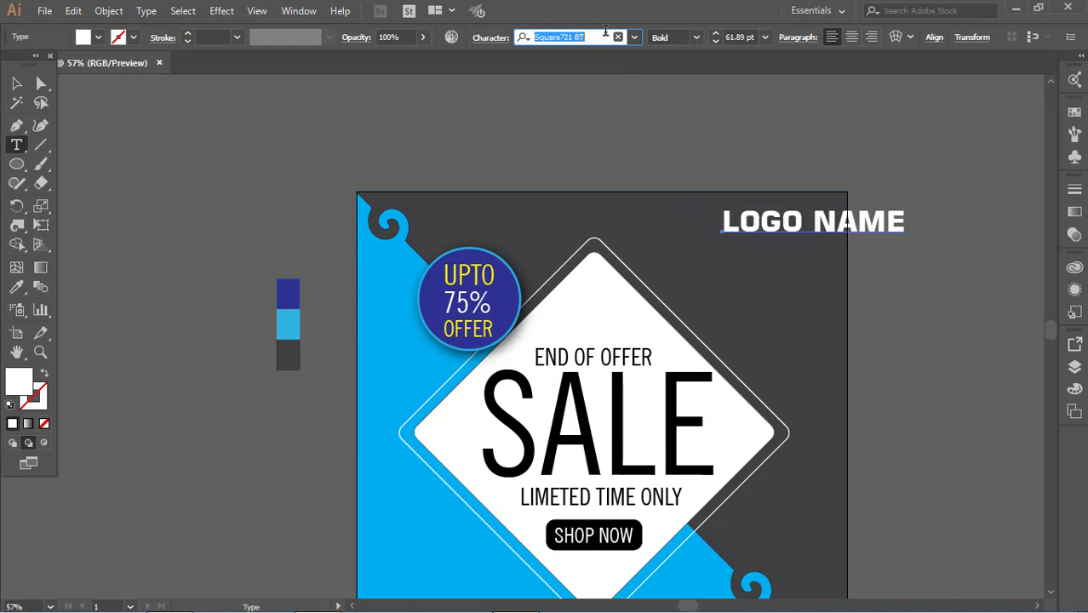
{"action": "scroll", "coordinate": [606, 32], "scroll_direction": "down", "scroll_amount": 2}
{"action": "scroll", "coordinate": [605, 31], "scroll_direction": "down", "scroll_amount": 2}
{"action": "scroll", "coordinate": [605, 32], "scroll_direction": "down", "scroll_amount": 1}
{"action": "scroll", "coordinate": [606, 31], "scroll_direction": "down", "scroll_amount": 2}
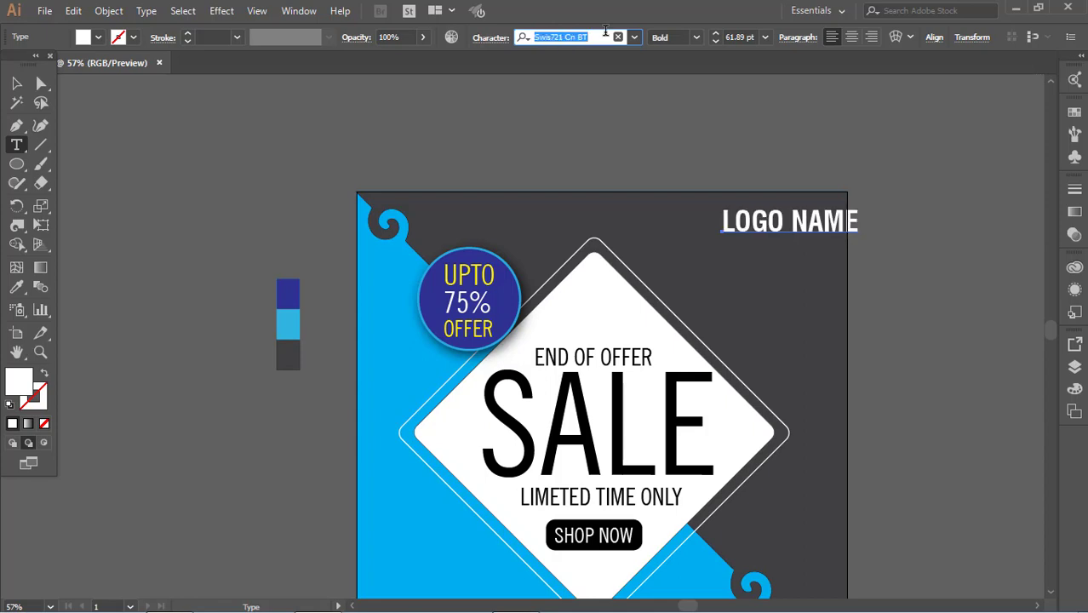
{"action": "left_click", "coordinate": [16, 82]}
Shrink LOGO NAME toward the top-right corner and add a 'Slogan Here' text line
{"action": "left_click_drag", "start_coordinate": [700, 238], "coordinate": [729, 230]}
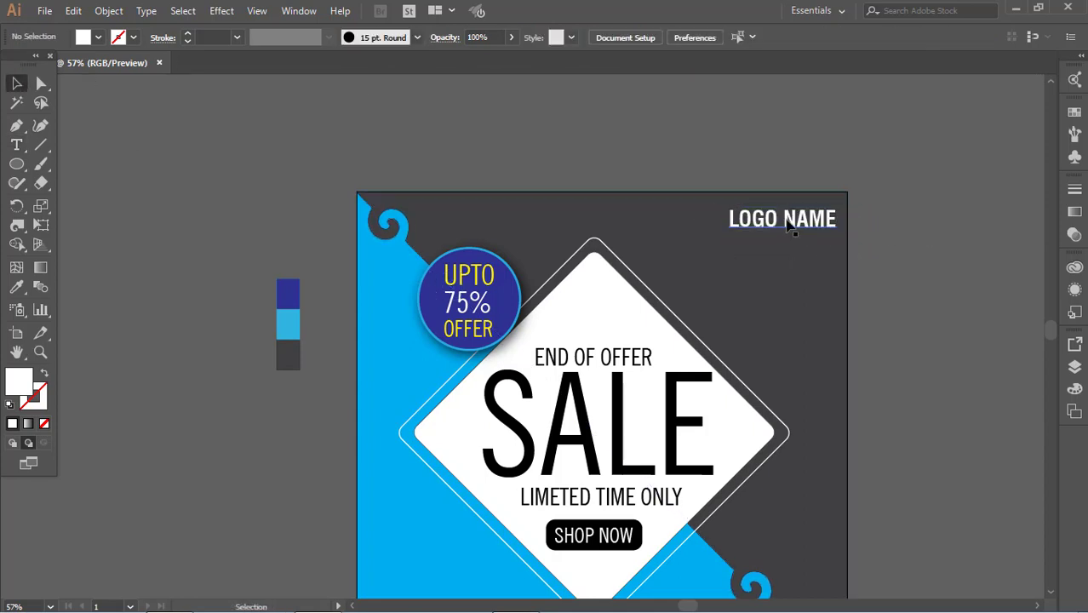
{"action": "left_click", "coordinate": [16, 145]}
{"action": "left_click", "coordinate": [187, 187]}
{"action": "type", "text": "s"}
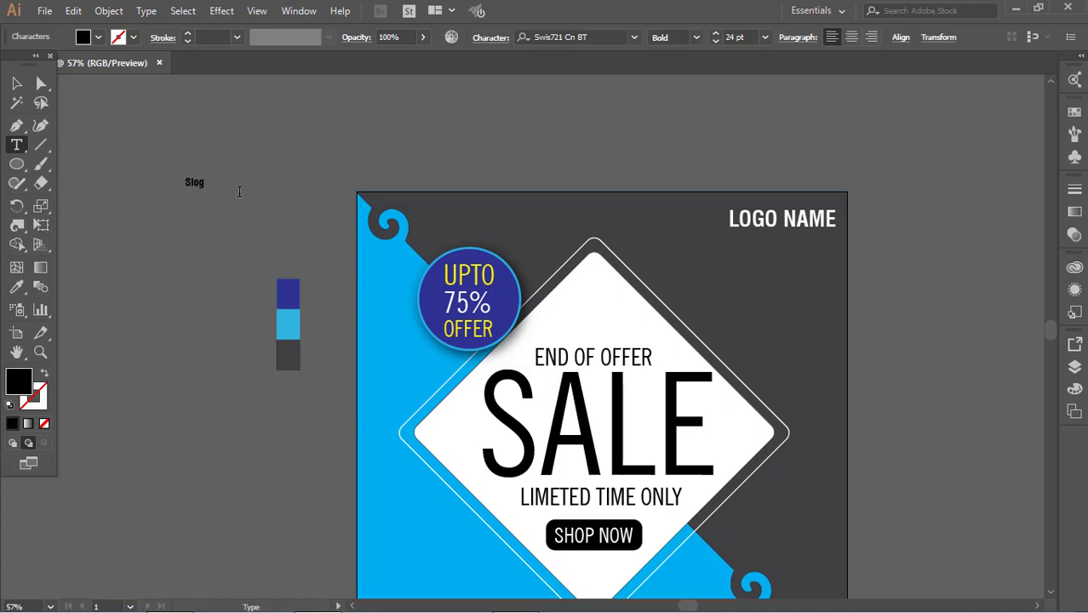
{"action": "type", "text": " Here"}
{"action": "key", "text": "Escape"}
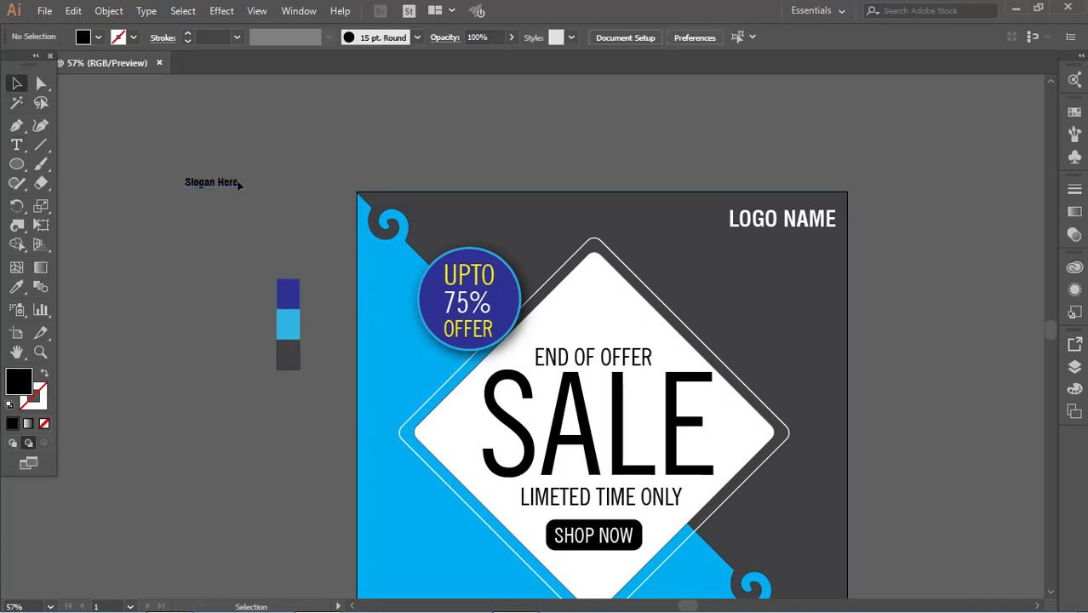
{"action": "left_click_drag", "start_coordinate": [236, 182], "coordinate": [801, 238]}
Position 'Slogan Here' just below LOGO NAME
{"action": "left_click", "coordinate": [772, 243]}
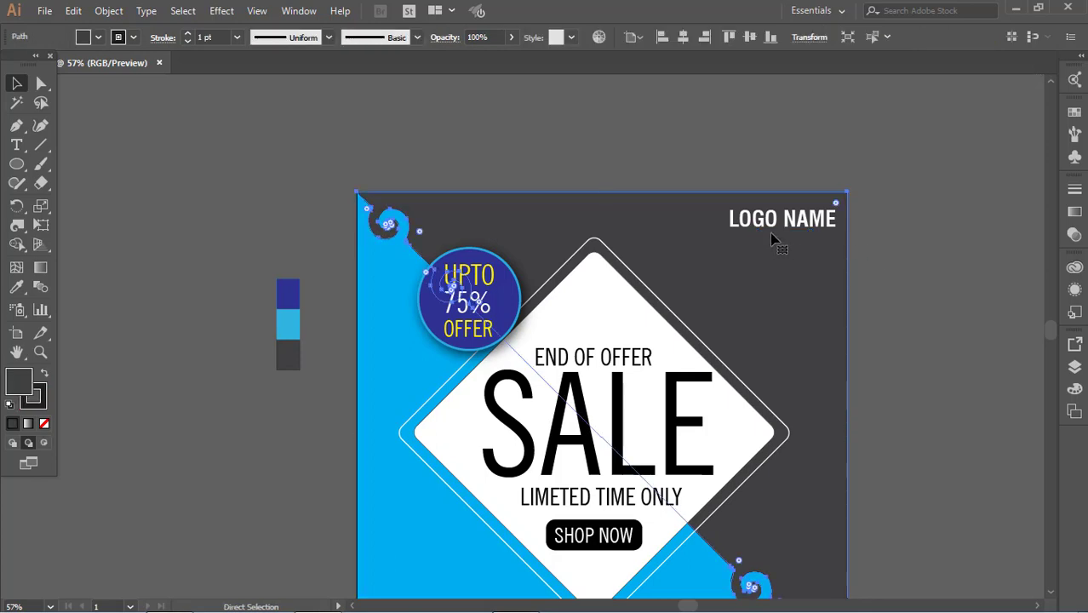
{"action": "left_click", "coordinate": [223, 185]}
{"action": "right_click", "coordinate": [223, 187]}
{"action": "left_click_drag", "start_coordinate": [223, 187], "coordinate": [793, 241]}
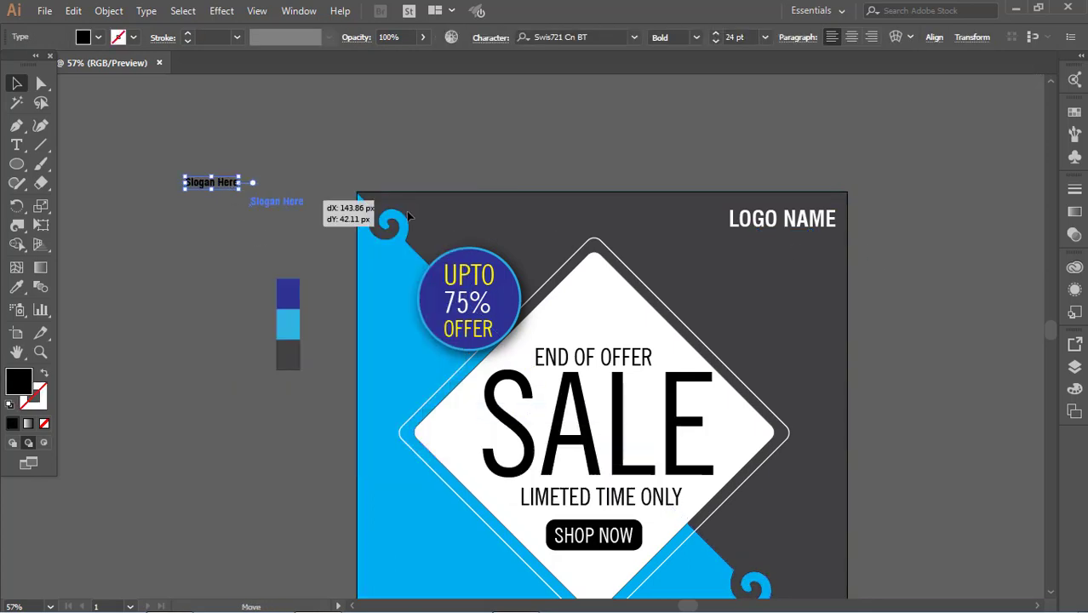
Colour LOGO NAME light blue by sampling it with the eyedropper
{"action": "left_click", "coordinate": [781, 219]}
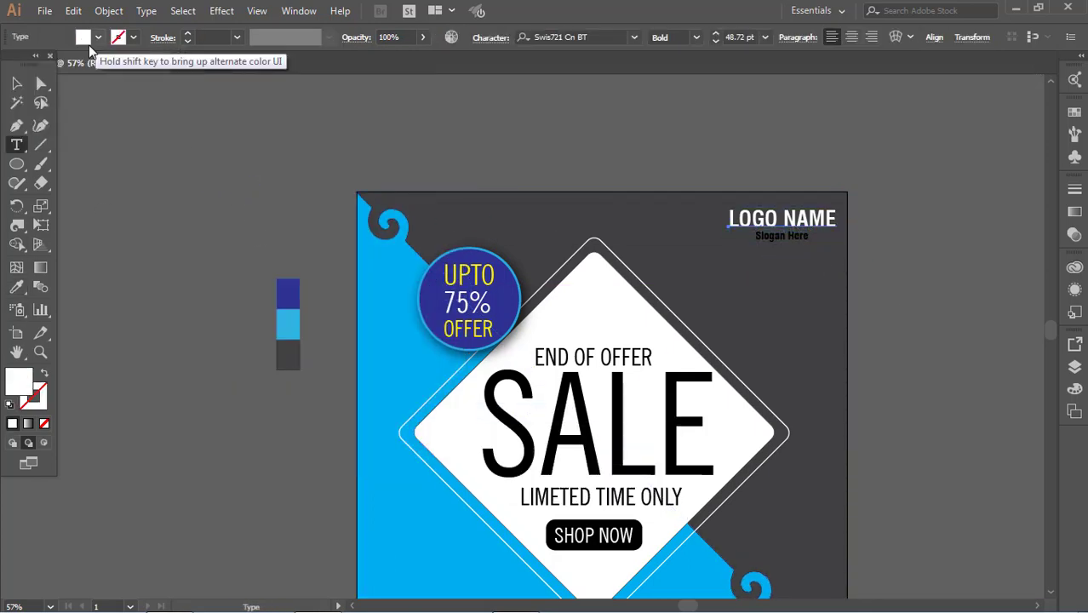
{"action": "key", "text": "i"}
{"action": "left_click", "coordinate": [298, 318]}
{"action": "key", "text": "v"}
{"action": "scroll", "coordinate": [809, 296], "scroll_direction": "down", "scroll_amount": 5}
{"action": "scroll", "coordinate": [789, 219], "scroll_direction": "up", "scroll_amount": 4}
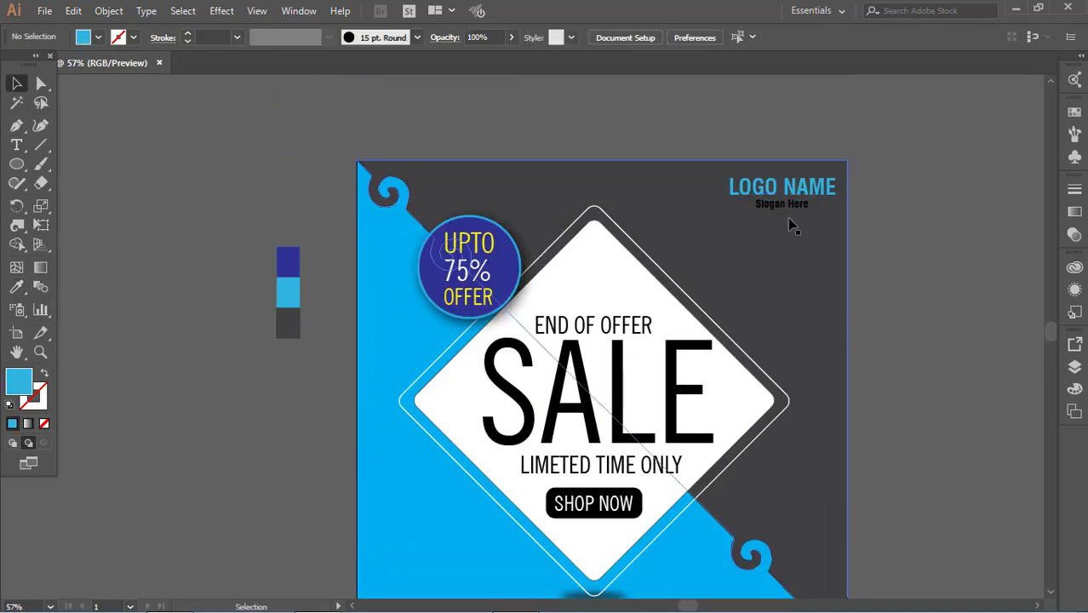
Give the 'Slogan Here' text a white fill
{"action": "left_click", "coordinate": [782, 204]}
{"action": "key", "text": "i"}
{"action": "left_click", "coordinate": [98, 37]}
{"action": "left_click", "coordinate": [25, 68]}
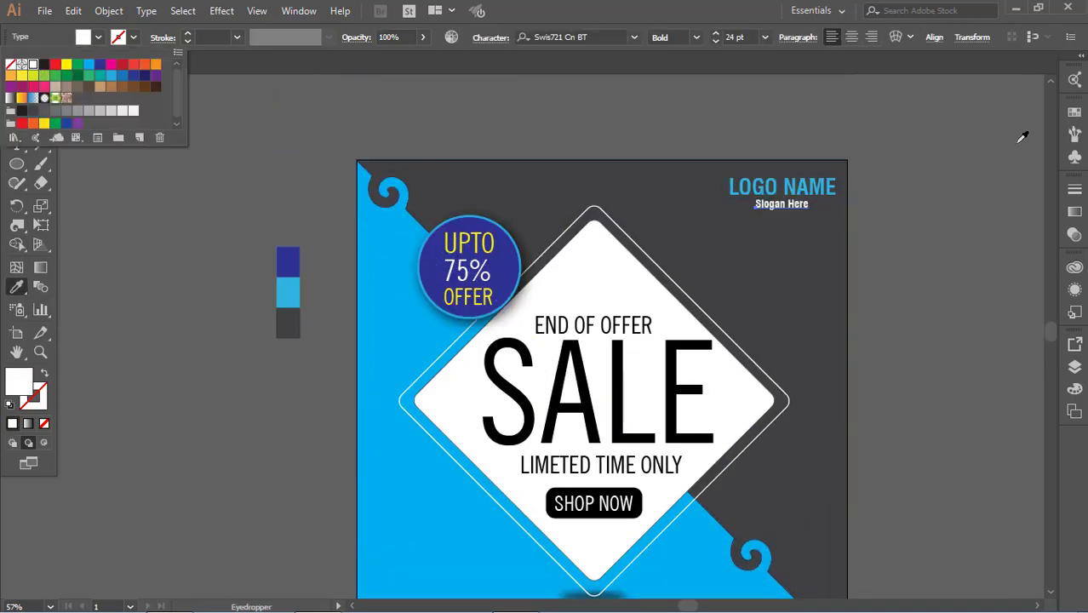
{"action": "left_click", "coordinate": [16, 83]}
{"action": "scroll", "coordinate": [838, 328], "scroll_direction": "down", "scroll_amount": 2}
{"action": "scroll", "coordinate": [838, 329], "scroll_direction": "down", "scroll_amount": 1}
Deselect everything and view the banner in full-screen mode
{"action": "left_click", "coordinate": [463, 492]}
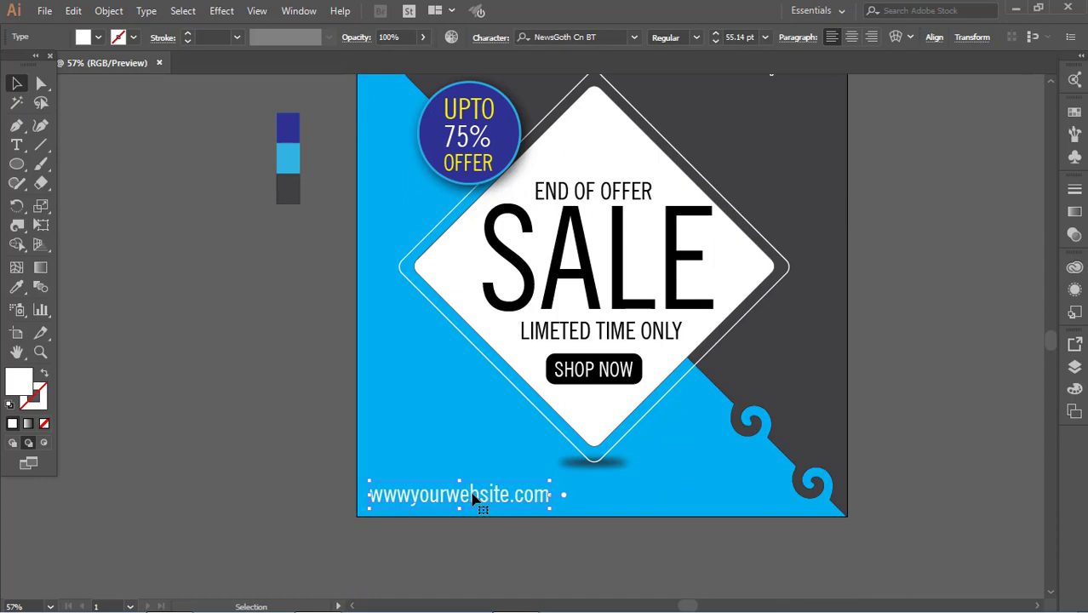
{"action": "left_click", "coordinate": [935, 436]}
{"action": "key", "text": "f"}
{"action": "key", "text": "f"}
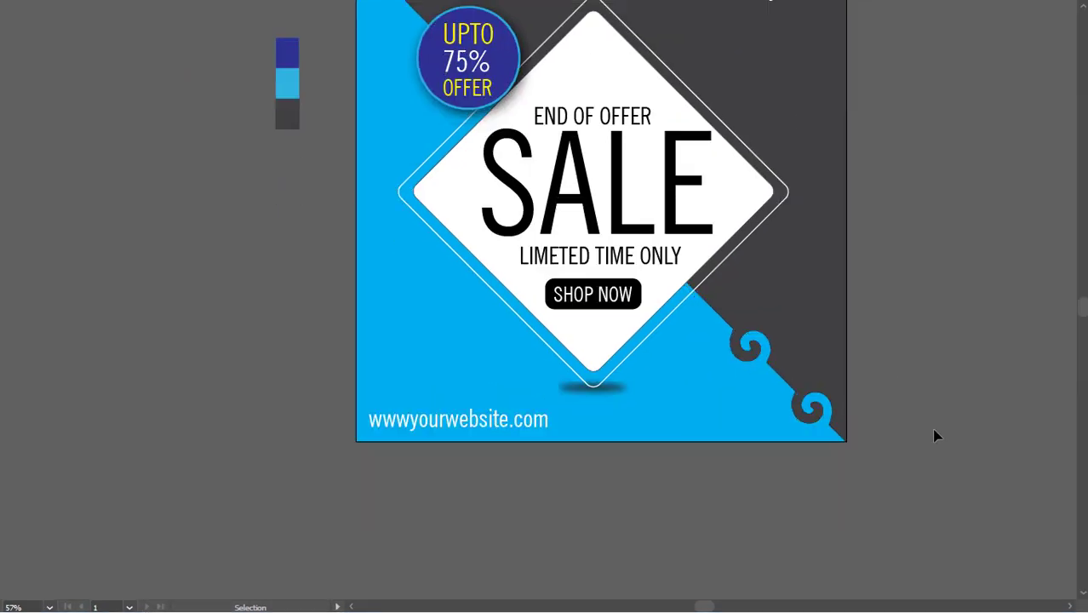
{"action": "scroll", "coordinate": [977, 441], "scroll_direction": "up", "scroll_amount": 3}
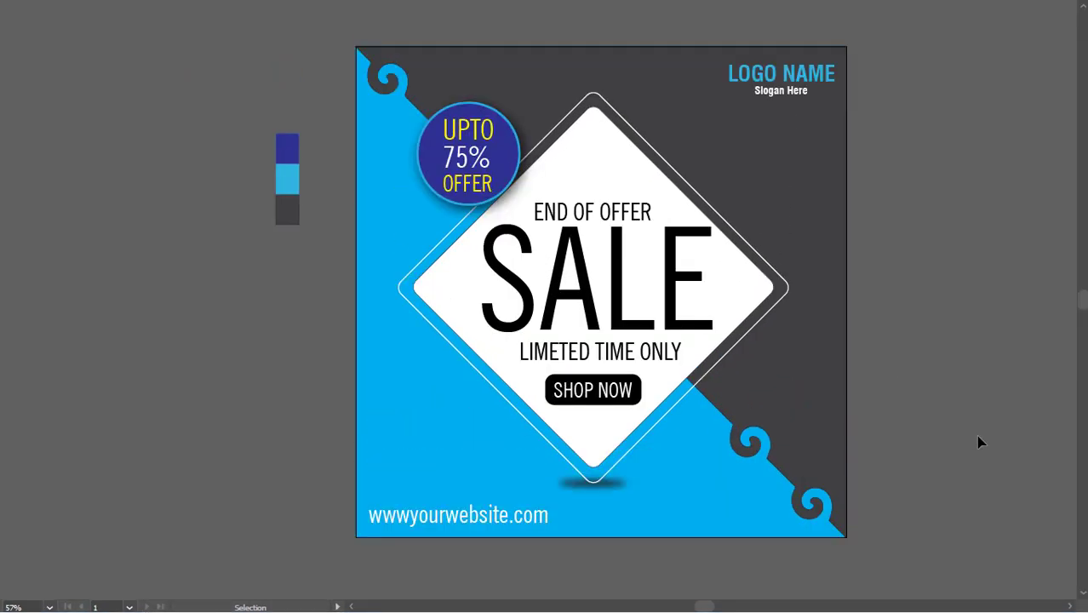
Leave full-screen mode and return to the normal workspace
{"action": "left_click", "coordinate": [785, 294]}
{"action": "key", "text": "f"}
{"action": "left_click", "coordinate": [236, 37]}
{"action": "left_click", "coordinate": [133, 37]}
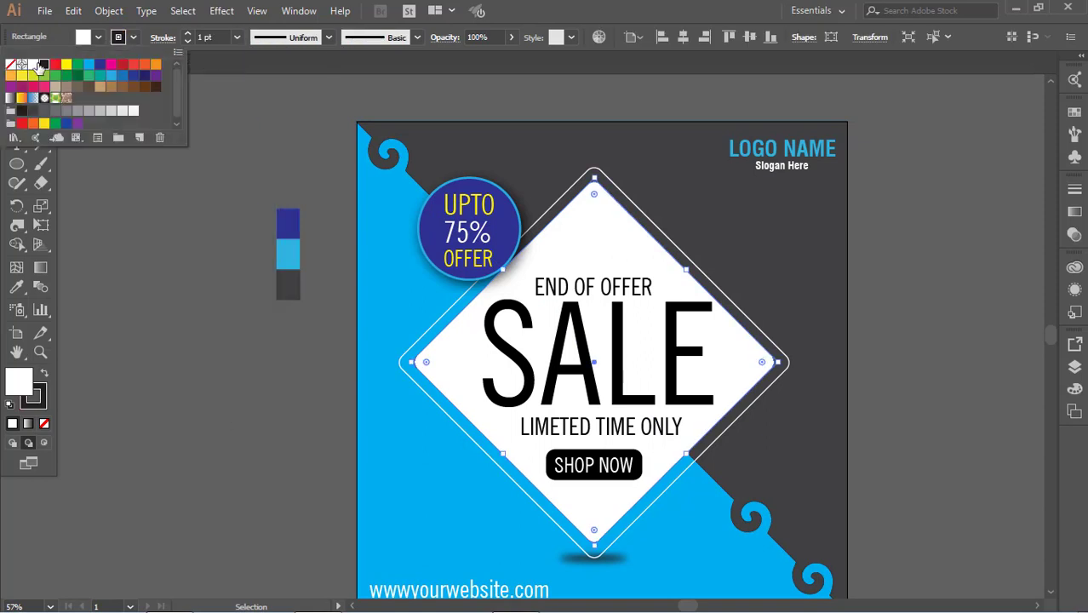
{"action": "left_click", "coordinate": [38, 67]}
{"action": "left_click", "coordinate": [945, 370]}
{"action": "scroll", "coordinate": [924, 366], "scroll_direction": "down", "scroll_amount": 2}
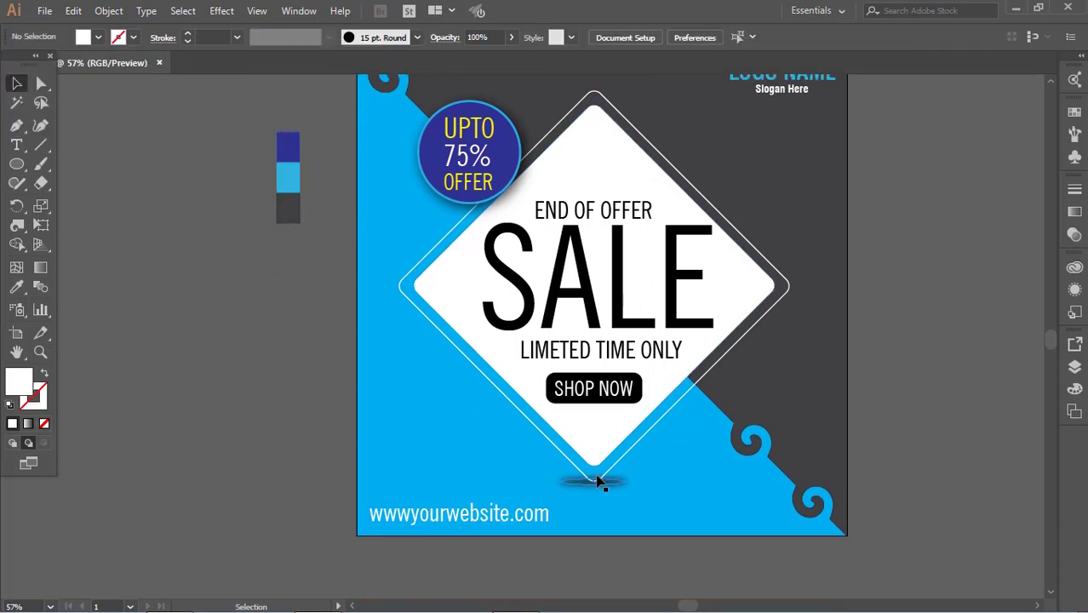
Draw a trial white line above the diamond, then undo a stacking change
{"action": "key", "text": "backslash"}
{"action": "left_click_drag", "start_coordinate": [639, 118], "coordinate": [804, 165]}
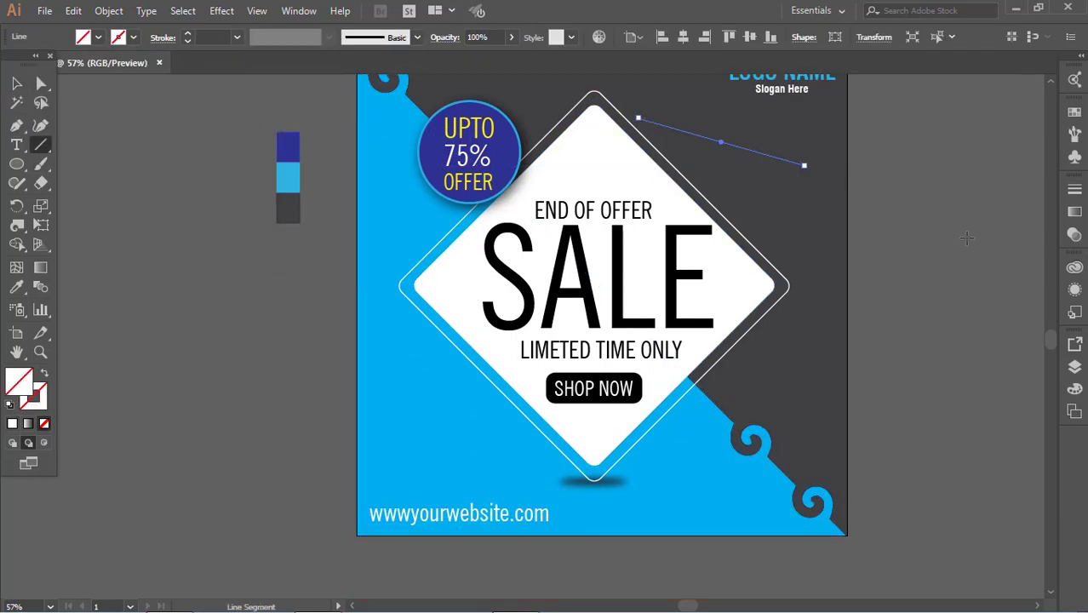
{"action": "left_click", "coordinate": [97, 37]}
{"action": "left_click", "coordinate": [37, 66]}
{"action": "right_click", "coordinate": [666, 125]}
{"action": "key", "text": "Escape"}
{"action": "key", "text": "v"}
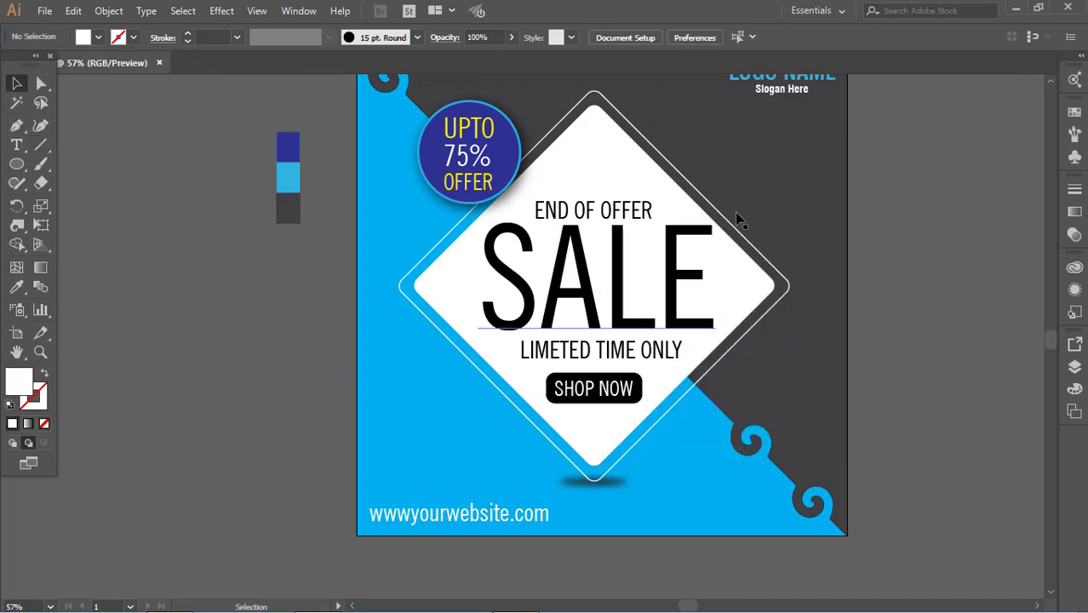
{"action": "right_click", "coordinate": [762, 151]}
{"action": "left_click", "coordinate": [724, 439]}
{"action": "key", "text": "ctrl+z"}
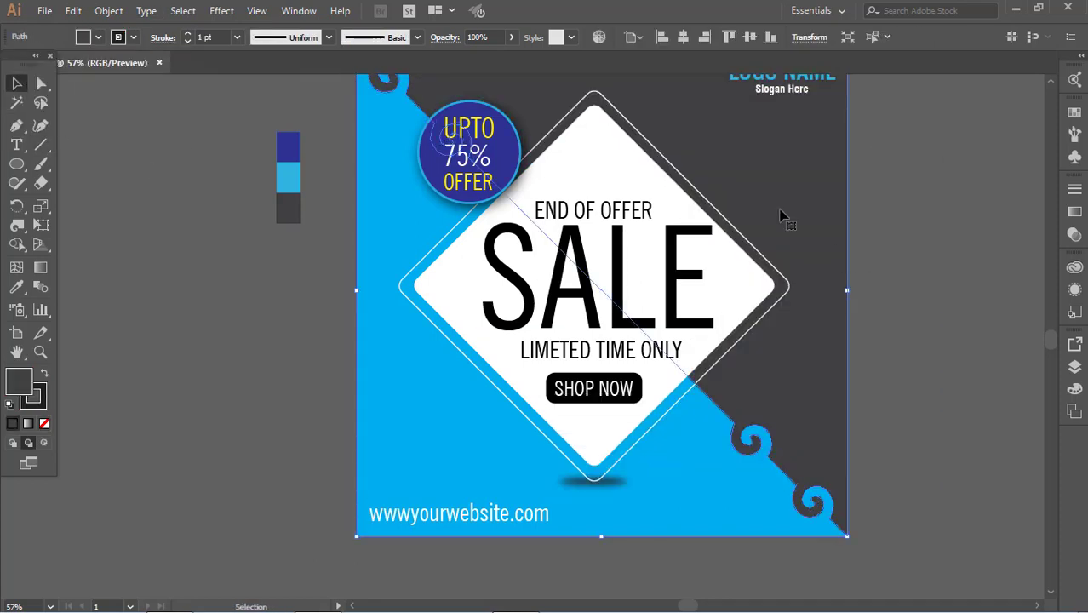
Draw a line rightward from the offer badge, bring it to front, stroke it white
{"action": "key", "text": "backslash"}
{"action": "left_click_drag", "start_coordinate": [528, 126], "coordinate": [754, 183]}
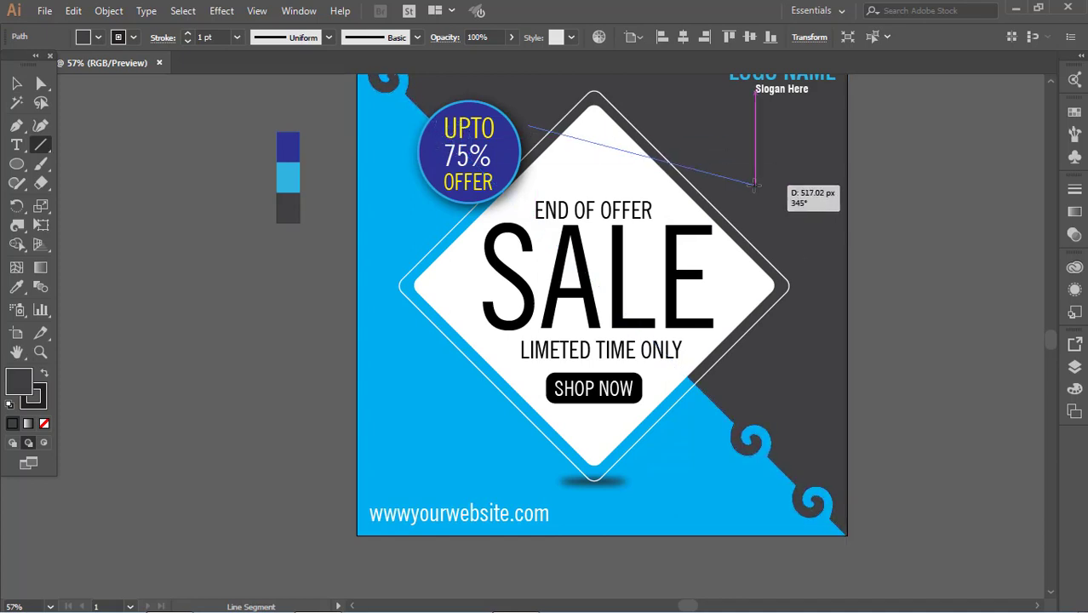
{"action": "right_click", "coordinate": [754, 183]}
{"action": "left_click", "coordinate": [707, 439]}
{"action": "key", "text": "v"}
{"action": "key", "text": "ctrl+shift+a"}
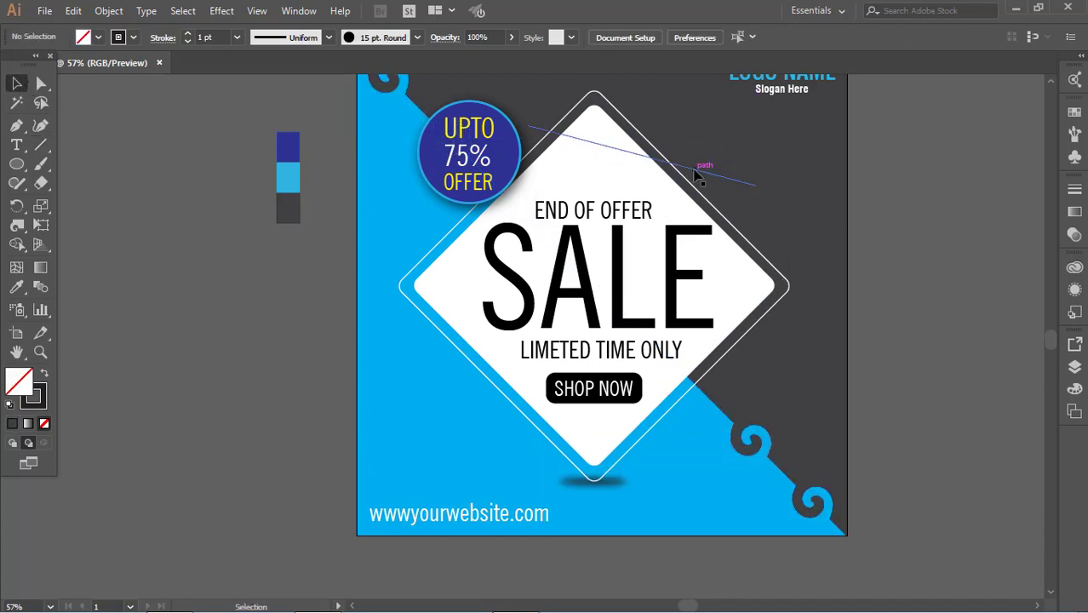
{"action": "left_click", "coordinate": [694, 171]}
{"action": "left_click", "coordinate": [132, 36]}
{"action": "left_click", "coordinate": [35, 71]}
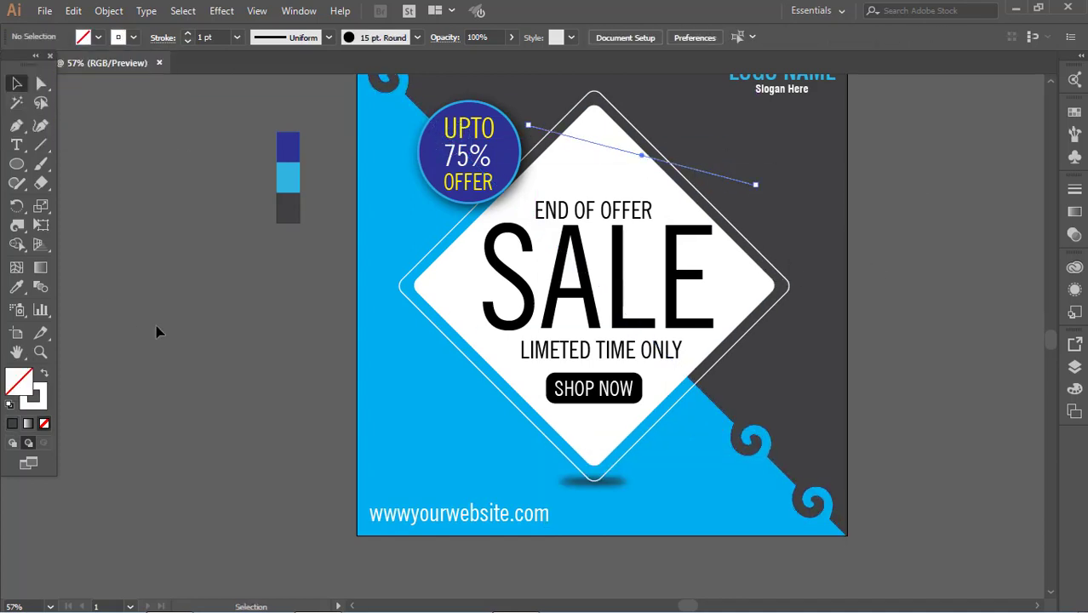
Try bringing the diamond to the front, then undo to keep it behind SALE
{"action": "right_click", "coordinate": [749, 182]}
{"action": "left_click", "coordinate": [648, 173]}
{"action": "right_click", "coordinate": [709, 205]}
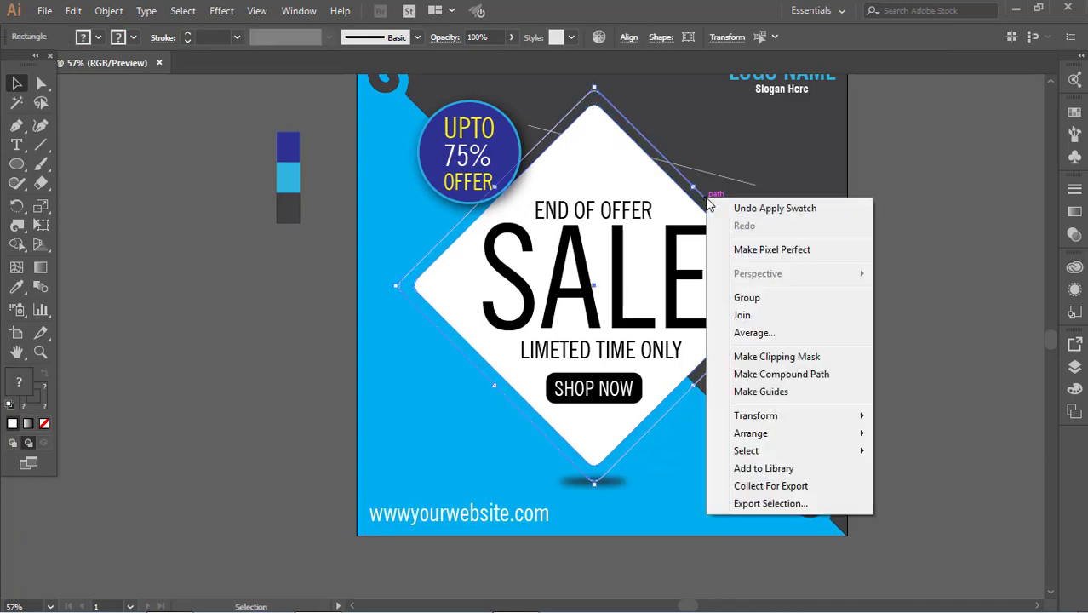
{"action": "left_click", "coordinate": [908, 432]}
{"action": "key", "text": "ctrl+shift+a"}
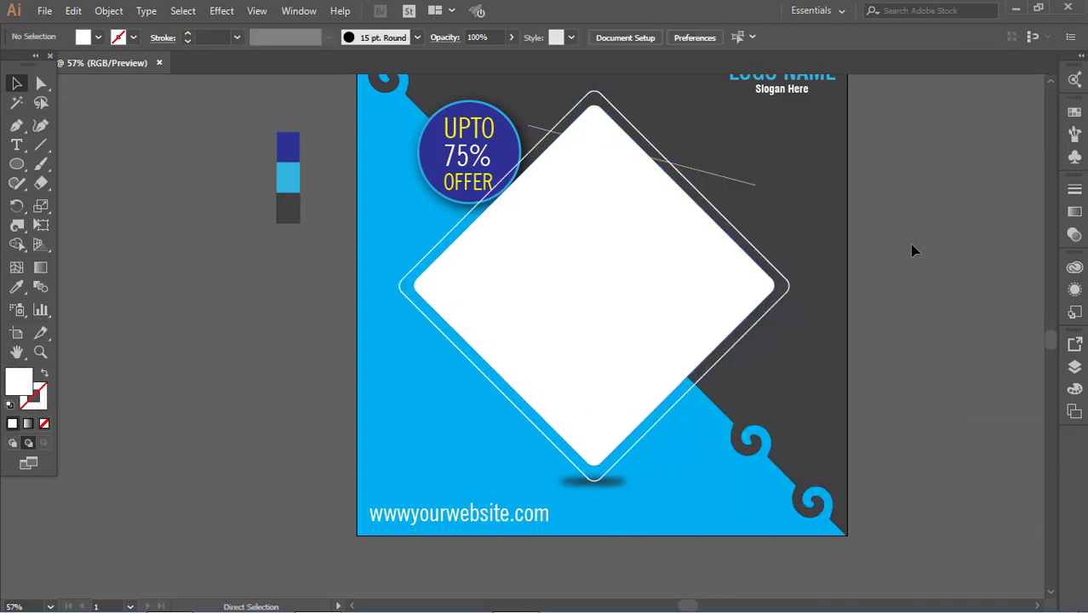
{"action": "key", "text": "ctrl+z"}
{"action": "key", "text": "ctrl+z"}
{"action": "key", "text": "ctrl+z"}
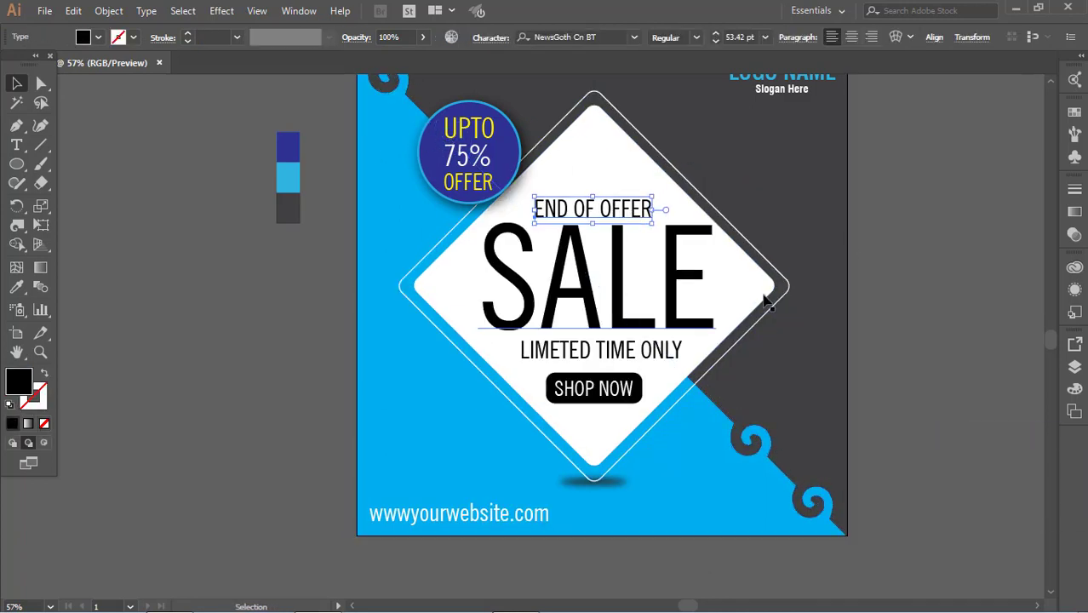
Deselect everything and scroll around to review the finished layout
{"action": "left_click", "coordinate": [884, 381]}
{"action": "scroll", "coordinate": [884, 382], "scroll_direction": "down", "scroll_amount": 1}
{"action": "scroll", "coordinate": [910, 270], "scroll_direction": "up", "scroll_amount": 2}
{"action": "scroll", "coordinate": [766, 218], "scroll_direction": "up", "scroll_amount": 2}
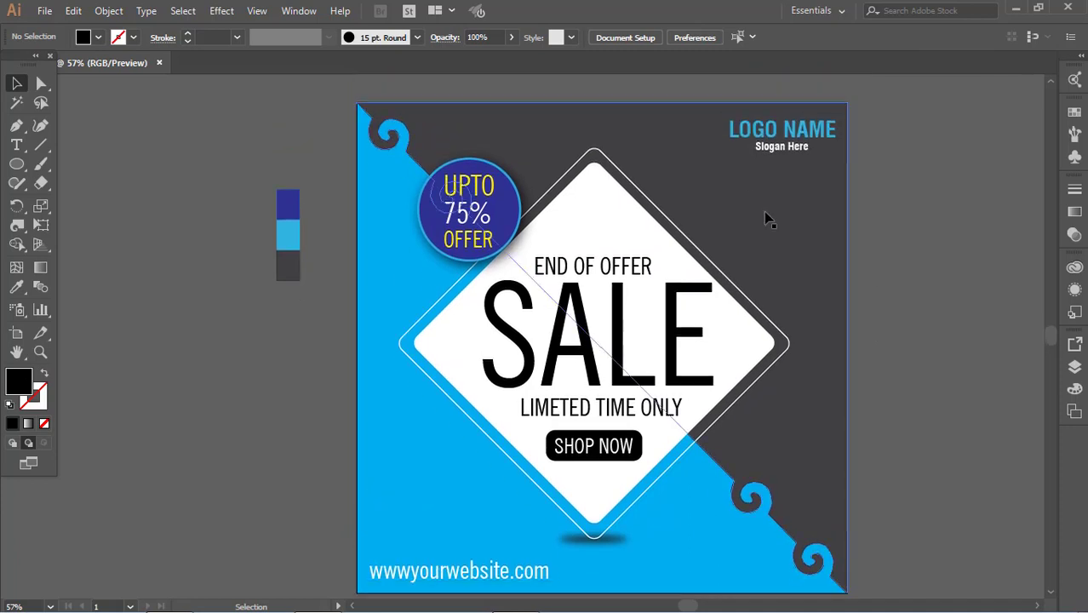
{"action": "scroll", "coordinate": [910, 251], "scroll_direction": "down", "scroll_amount": 2}
{"action": "left_click_drag", "start_coordinate": [528, 527], "coordinate": [676, 564]}
{"action": "left_click", "coordinate": [673, 563]}
Give SALE a drop shadow (75%, 7 px offsets, 13 px blur) and nudge it down
{"action": "scroll", "coordinate": [596, 383], "scroll_direction": "up", "scroll_amount": 2}
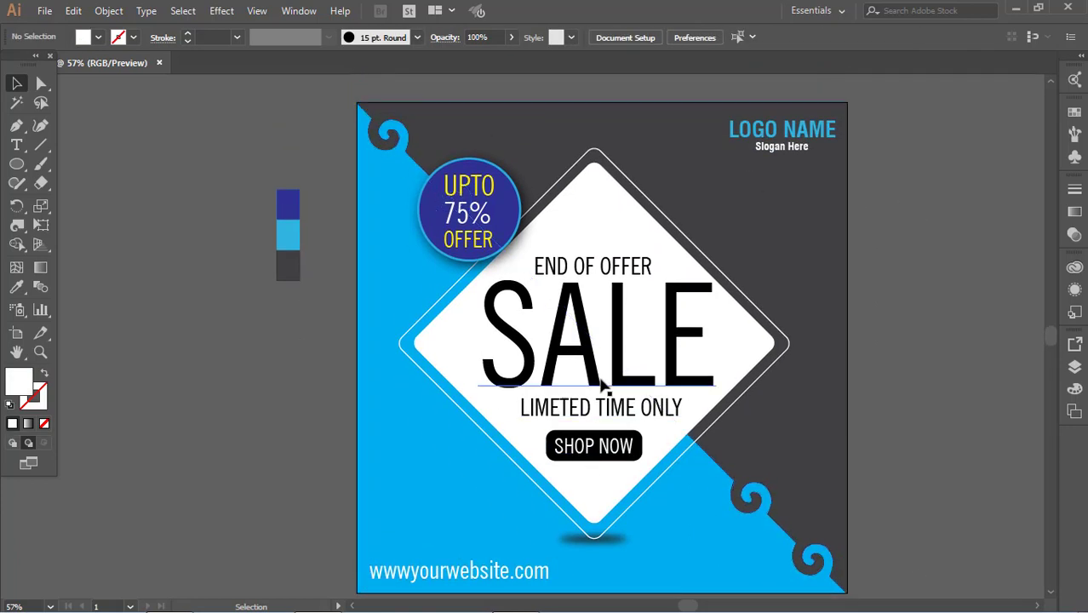
{"action": "left_click", "coordinate": [583, 375]}
{"action": "left_click", "coordinate": [221, 10]}
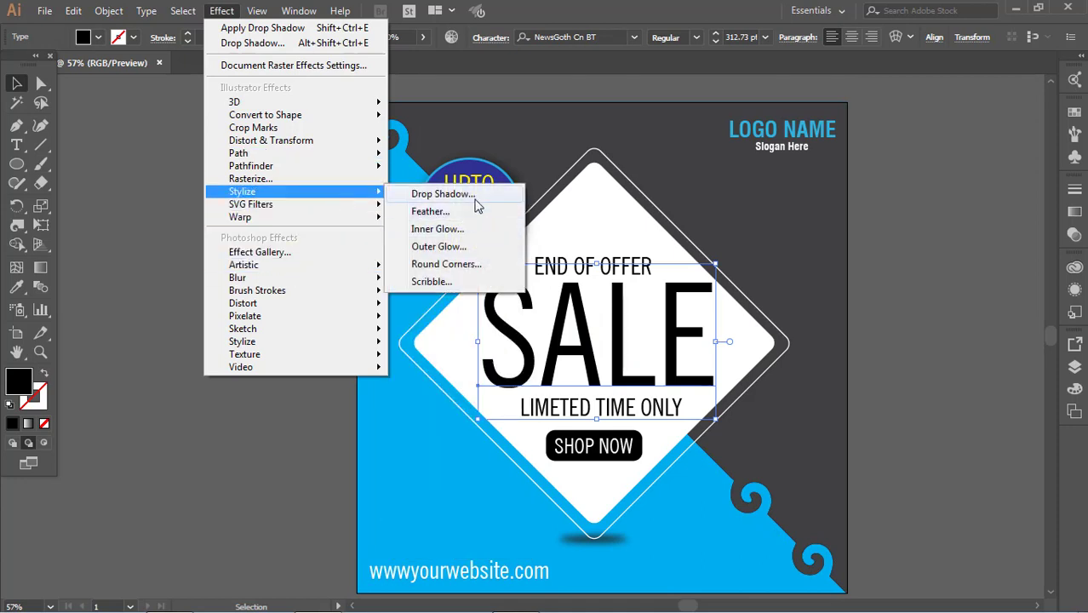
{"action": "left_click", "coordinate": [478, 201]}
{"action": "left_click", "coordinate": [817, 409]}
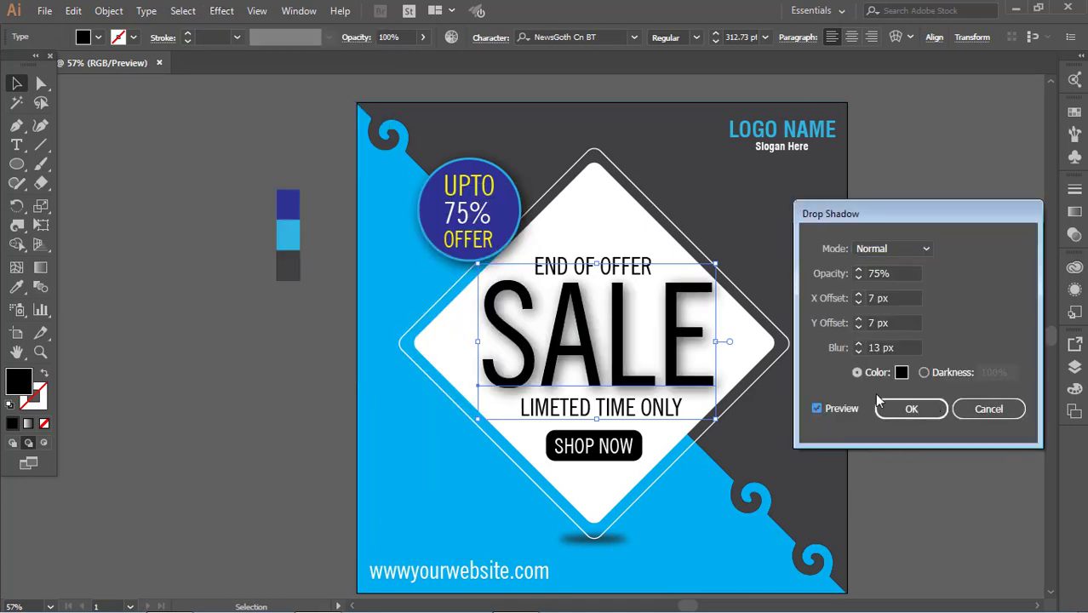
{"action": "left_click", "coordinate": [861, 348]}
{"action": "left_click", "coordinate": [911, 409]}
{"action": "left_click", "coordinate": [911, 409]}
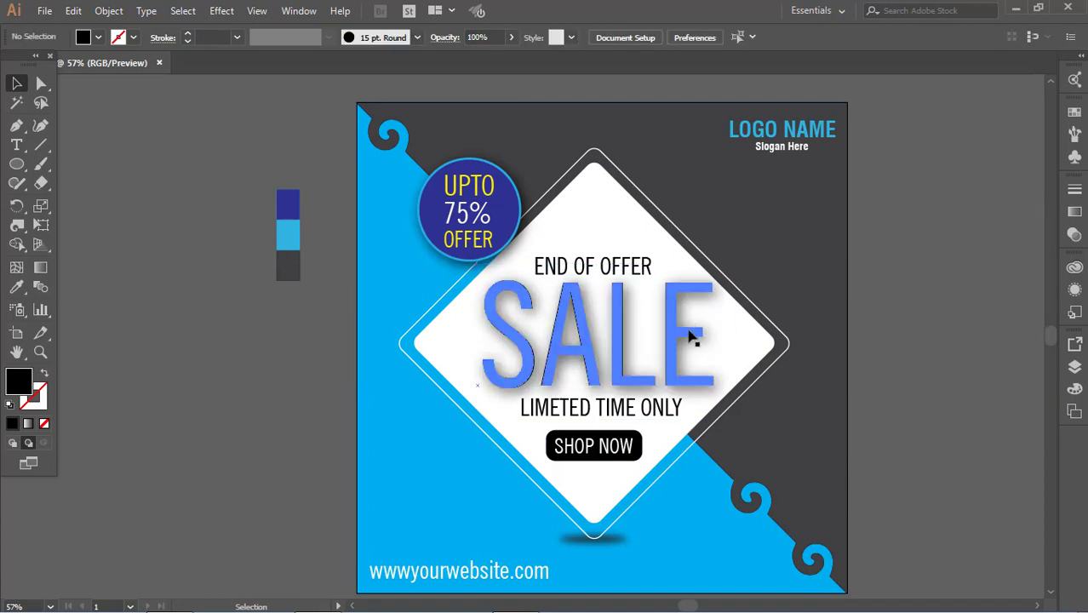
{"action": "left_click", "coordinate": [691, 334]}
{"action": "left_click_drag", "start_coordinate": [691, 334], "coordinate": [692, 337]}
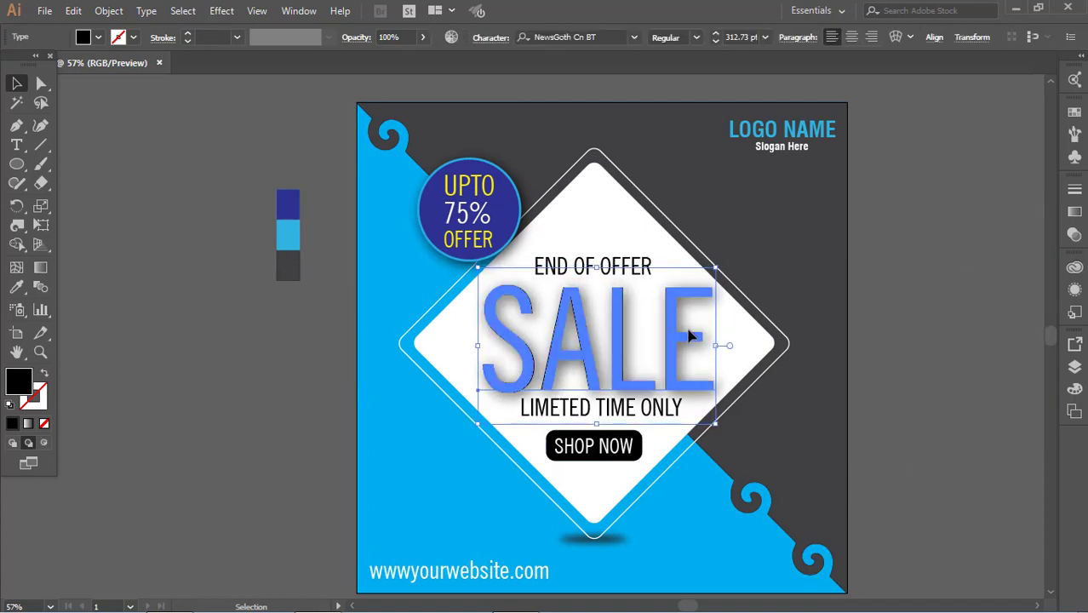
{"action": "left_click", "coordinate": [882, 383]}
Preview a drop shadow on END OF OFFER and LIMITED TIME ONLY, then cancel it
{"action": "left_click", "coordinate": [587, 259]}
{"action": "left_click", "coordinate": [570, 398]}
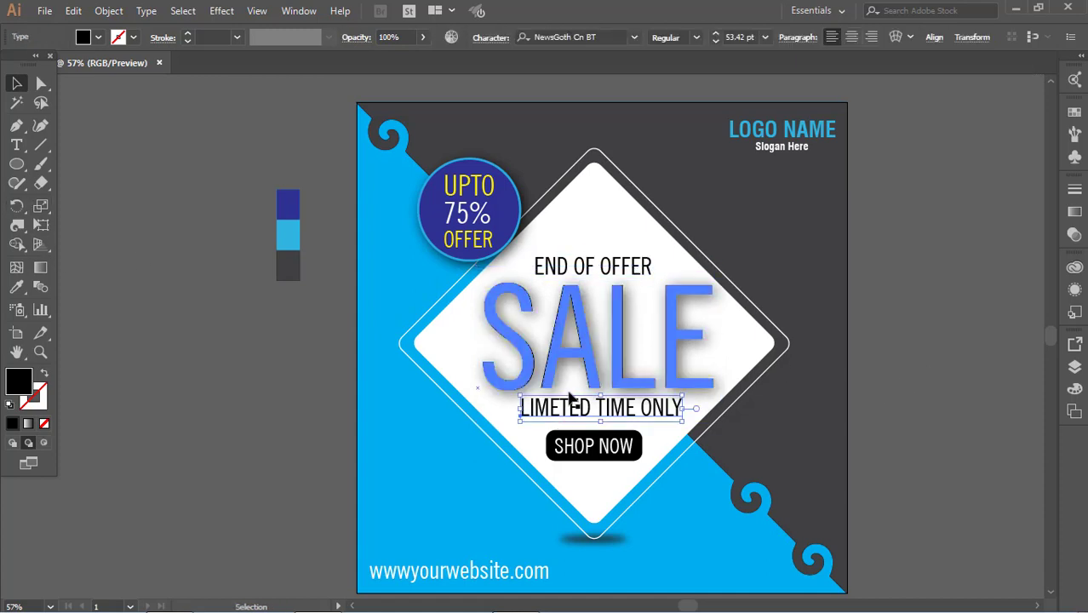
{"action": "left_click", "coordinate": [596, 265], "text": "shift"}
{"action": "left_click", "coordinate": [221, 10]}
{"action": "left_click", "coordinate": [417, 189]}
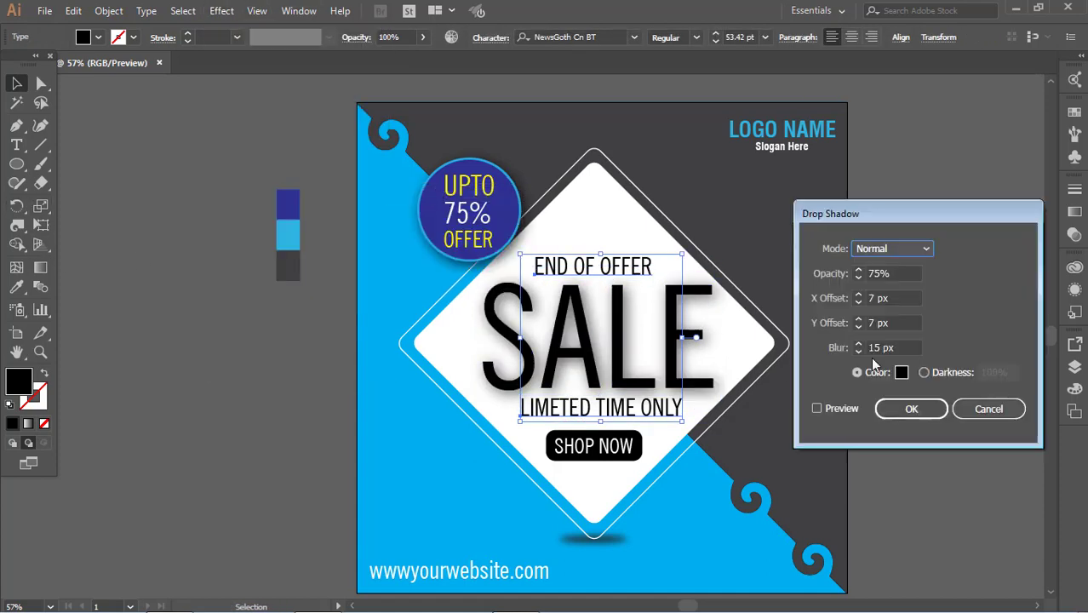
{"action": "left_click", "coordinate": [817, 409]}
{"action": "left_click", "coordinate": [857, 350]}
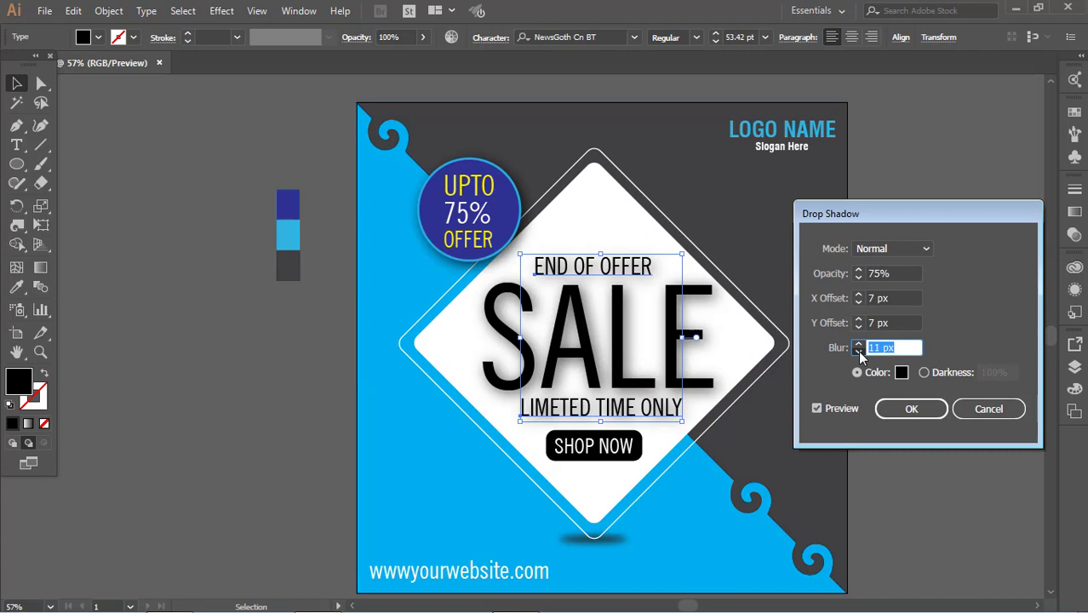
{"action": "type", "text": "2"}
{"action": "left_click", "coordinate": [858, 352]}
{"action": "left_click", "coordinate": [858, 351]}
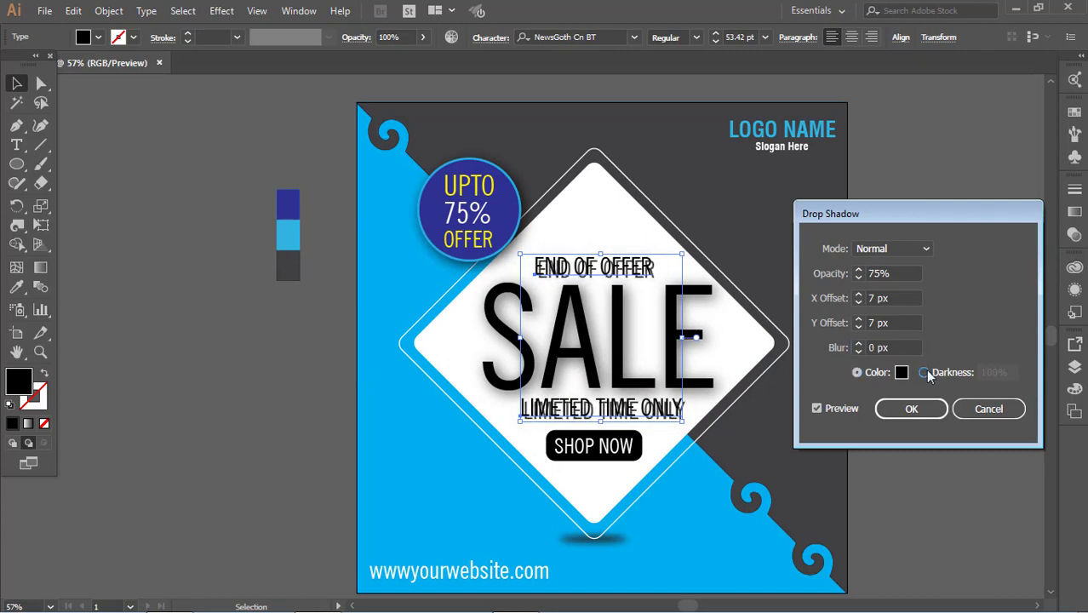
{"action": "left_click", "coordinate": [924, 372]}
{"action": "left_click", "coordinate": [980, 410]}
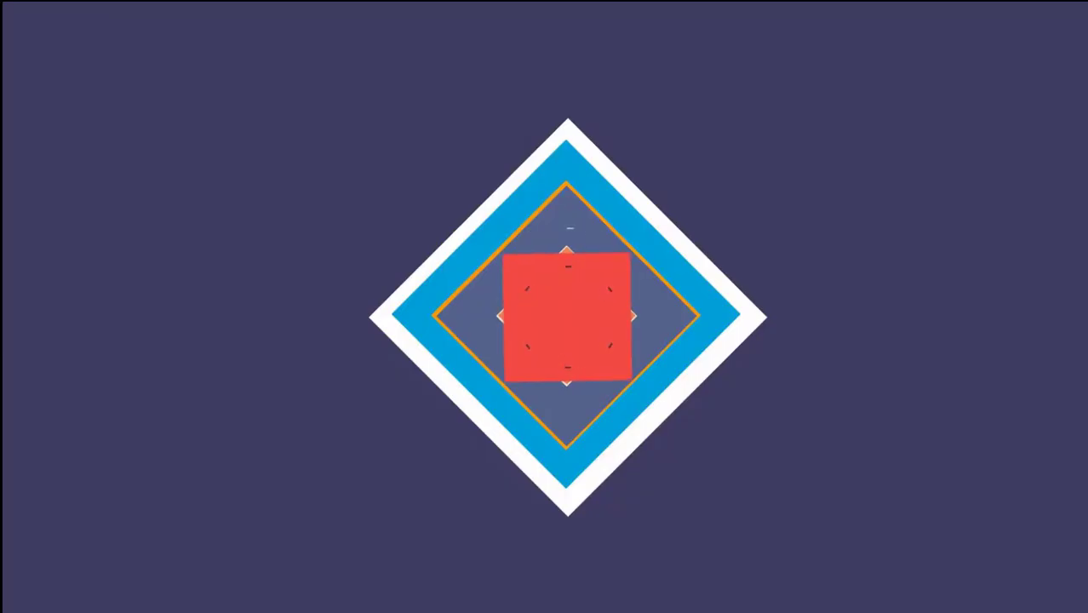